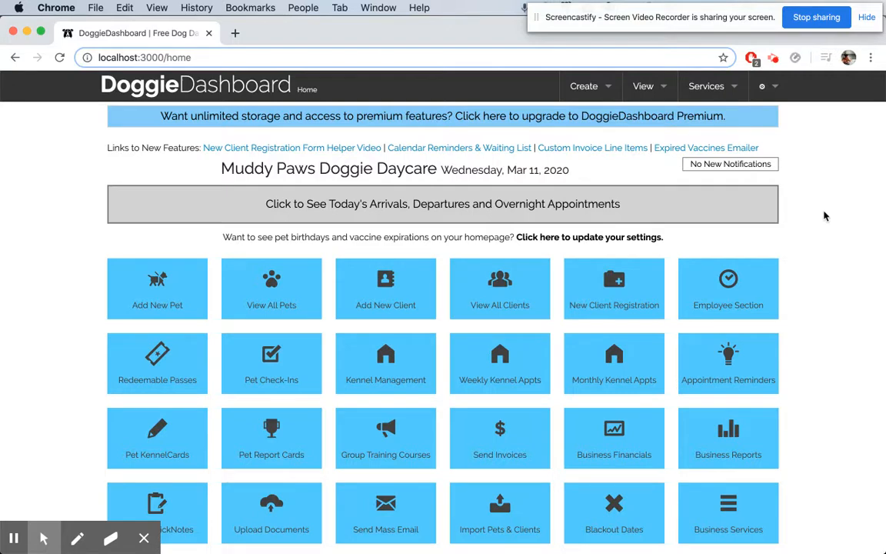
Open the client database and open the second client's record.
left_click(524, 298)
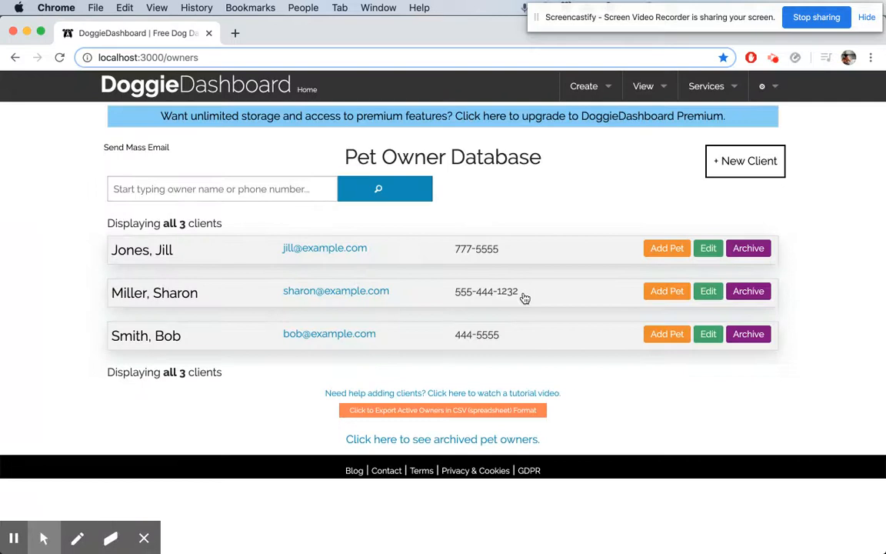
left_click(178, 298)
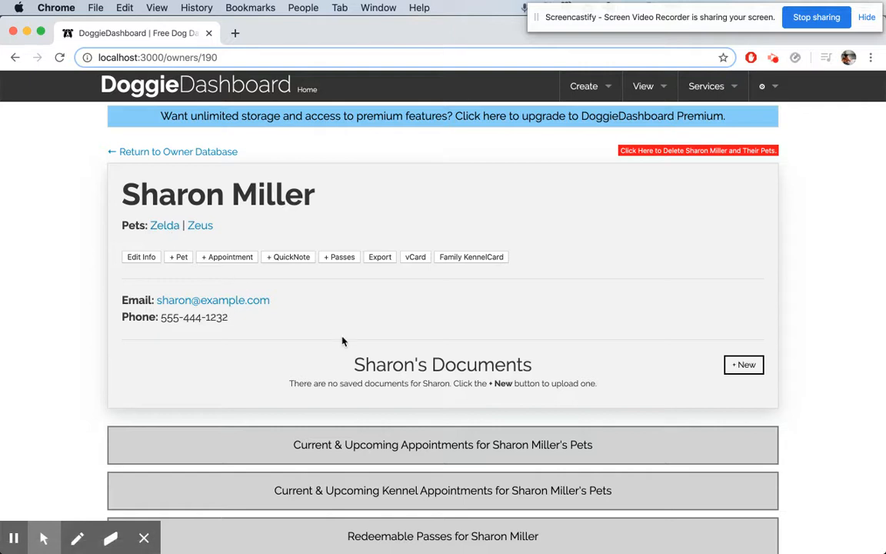
scroll(344, 342, "down", 1)
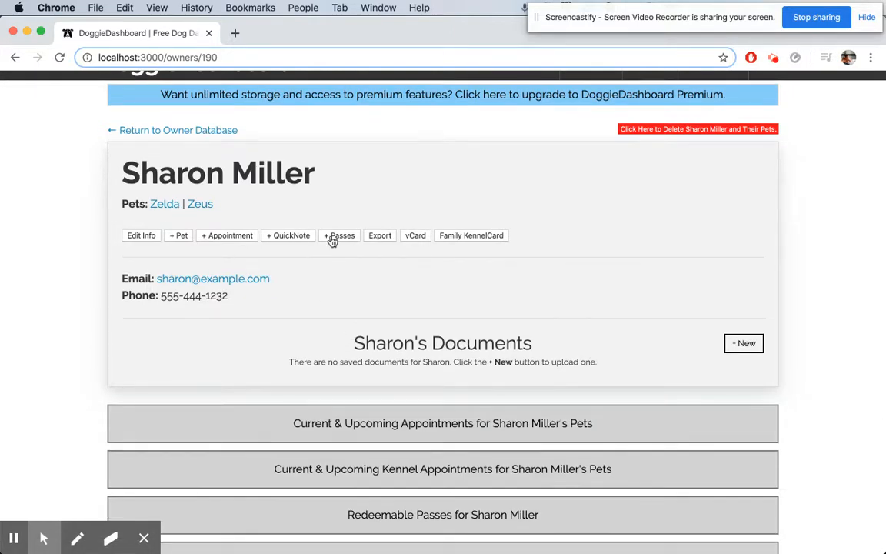
scroll(332, 241, "up", 1)
left_click(643, 88)
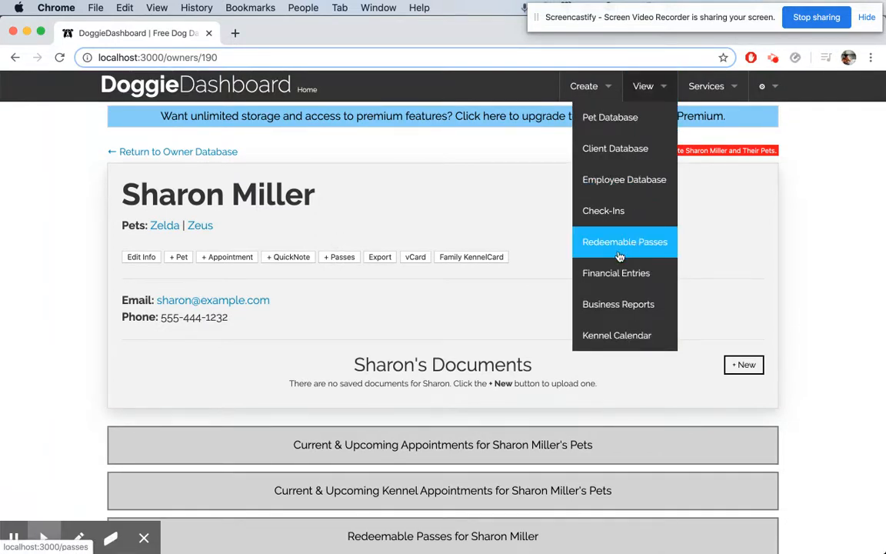
left_click(458, 265)
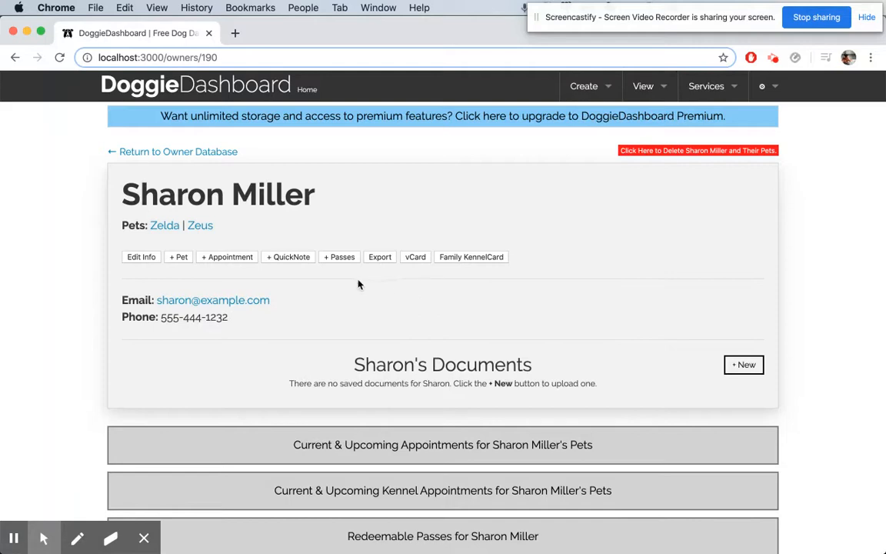
Add 10 redeemable passes named Daily Daycare 10-Pack to this client.
scroll(357, 284, "down", 1)
left_click(341, 249)
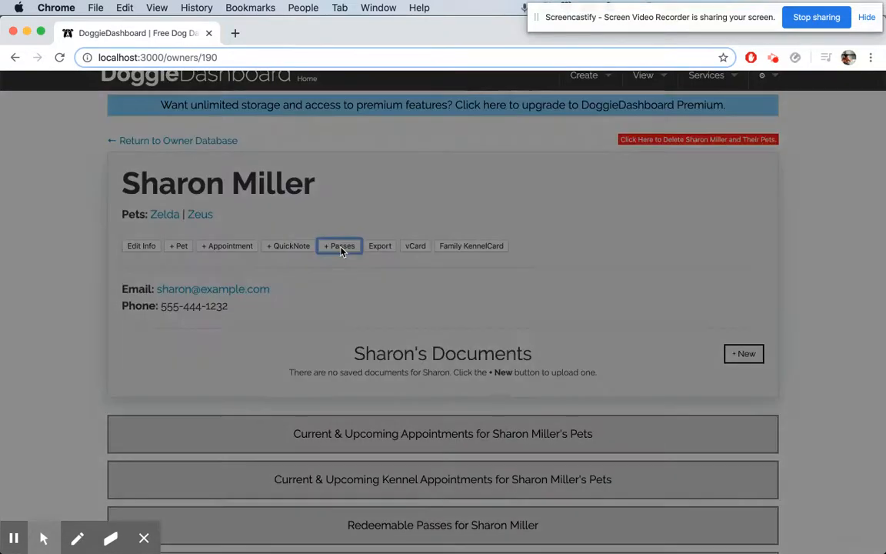
left_click(348, 232)
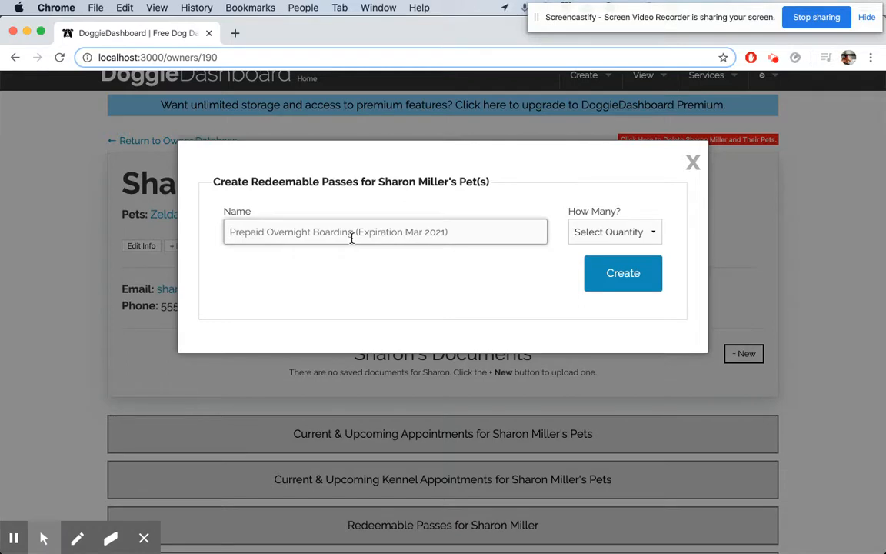
type("Daily Daycare 10-Pack")
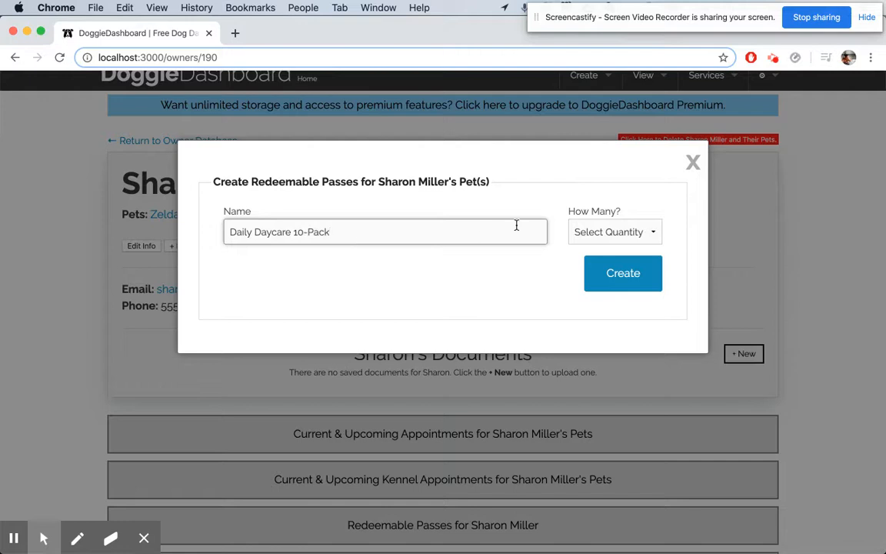
left_click(612, 232)
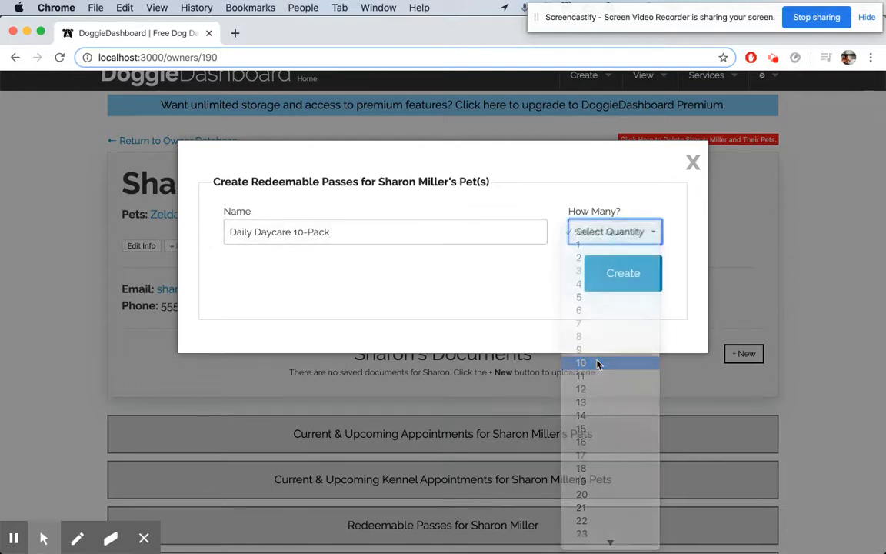
left_click(598, 364)
left_click(618, 277)
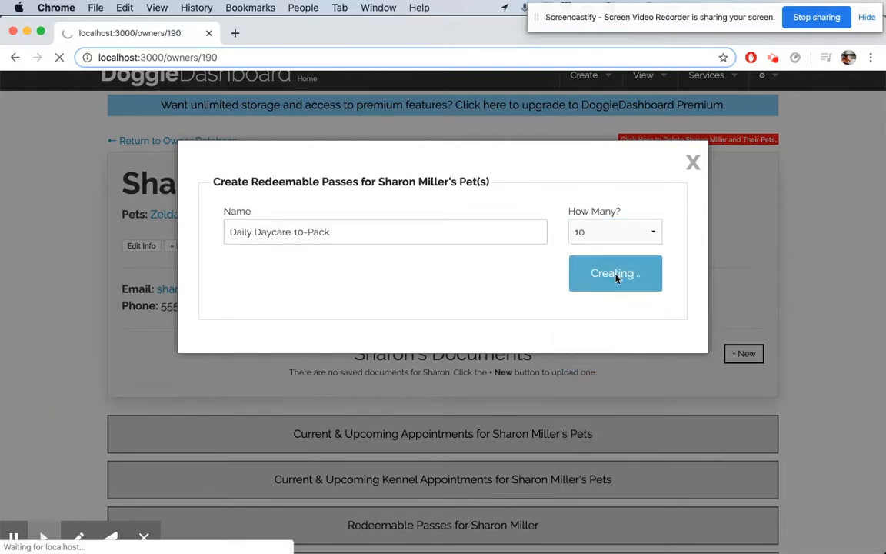
Expand the client's redeemable passes section and redeem one Daily Daycare 10-Pack pass.
scroll(616, 279, "down", 3)
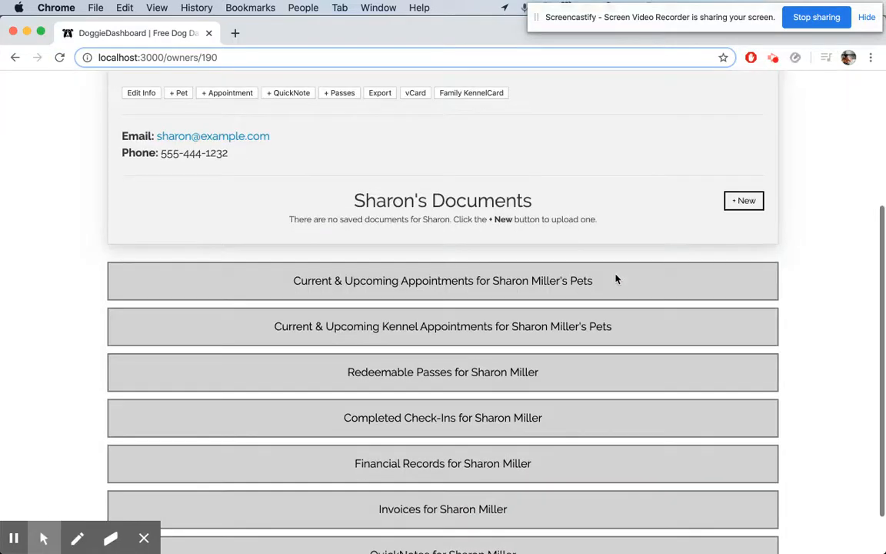
left_click(473, 379)
scroll(471, 377, "down", 3)
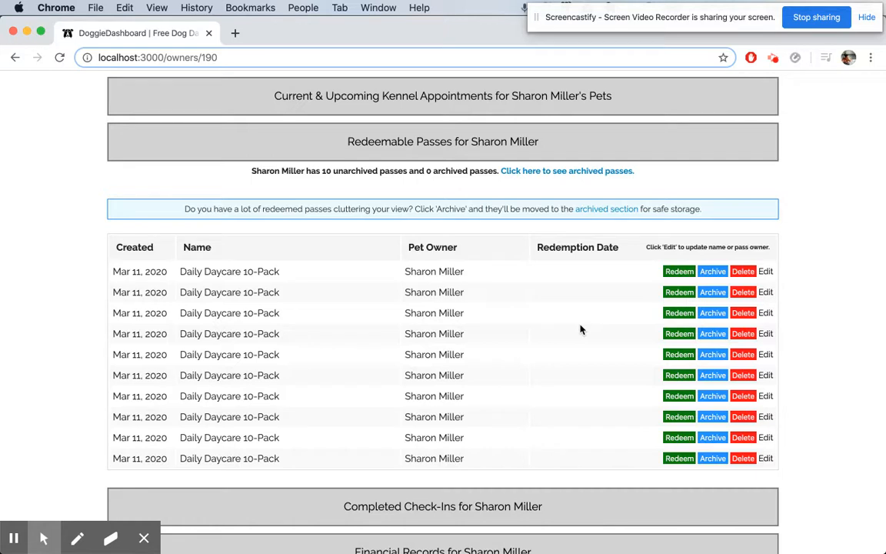
left_click(685, 380)
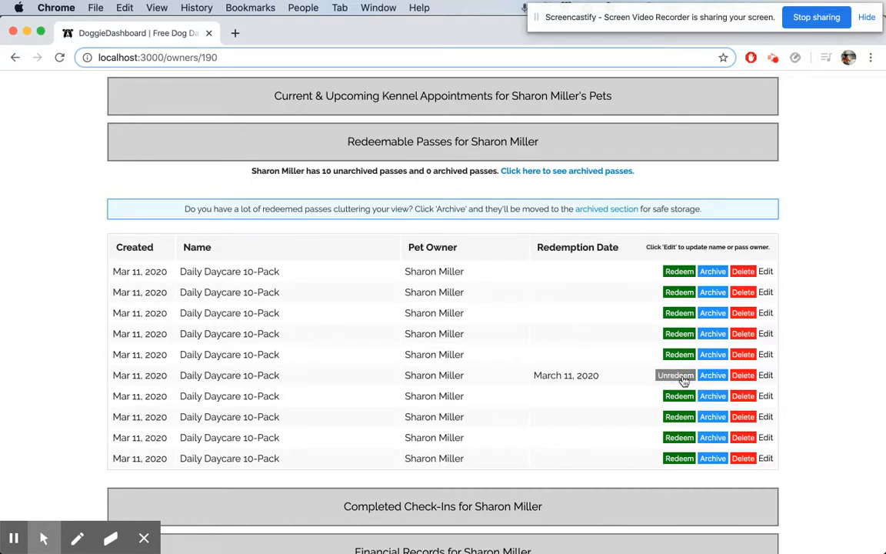
triple_click(620, 379)
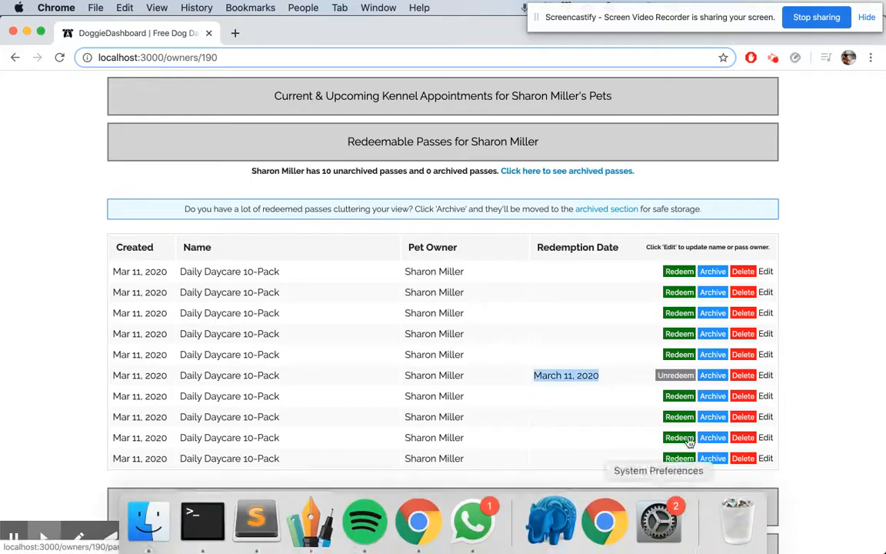
Redeem five more Daily Daycare 10-Pack passes in the list.
left_click(680, 293)
left_click(679, 313)
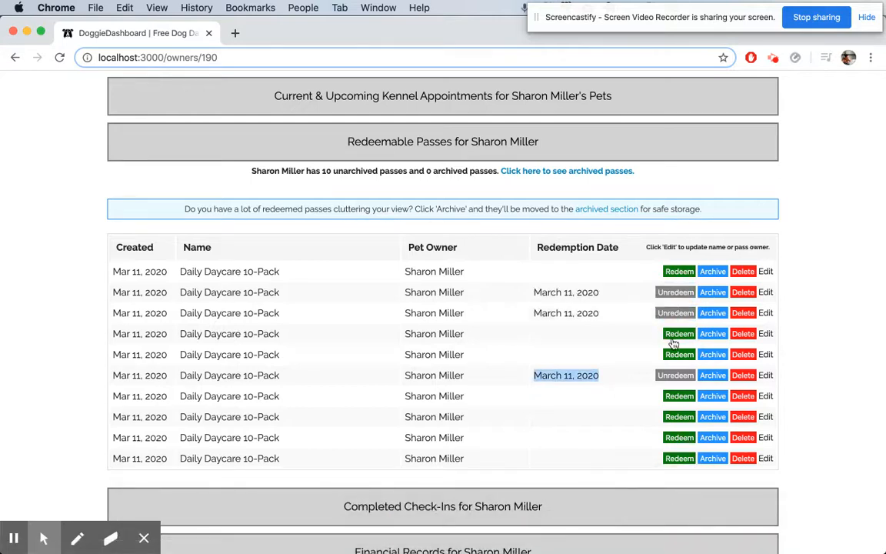
left_click(677, 335)
left_click(676, 436)
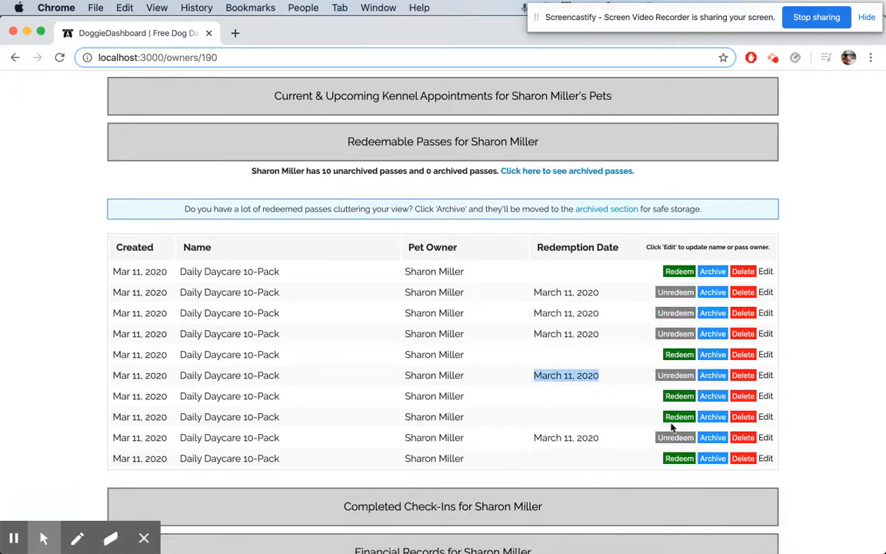
left_click(678, 417)
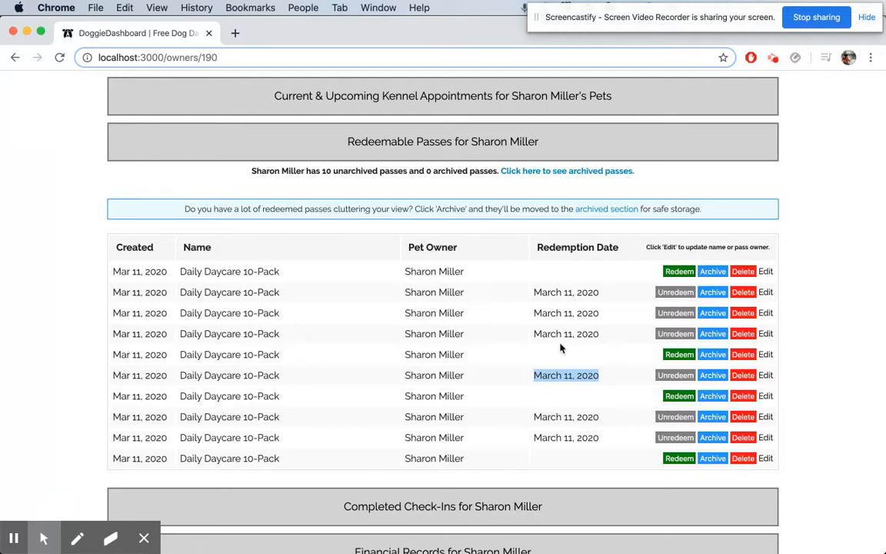
Unredeem all of the redeemed Daily Daycare 10-Pack passes.
left_click(670, 334)
left_click(670, 314)
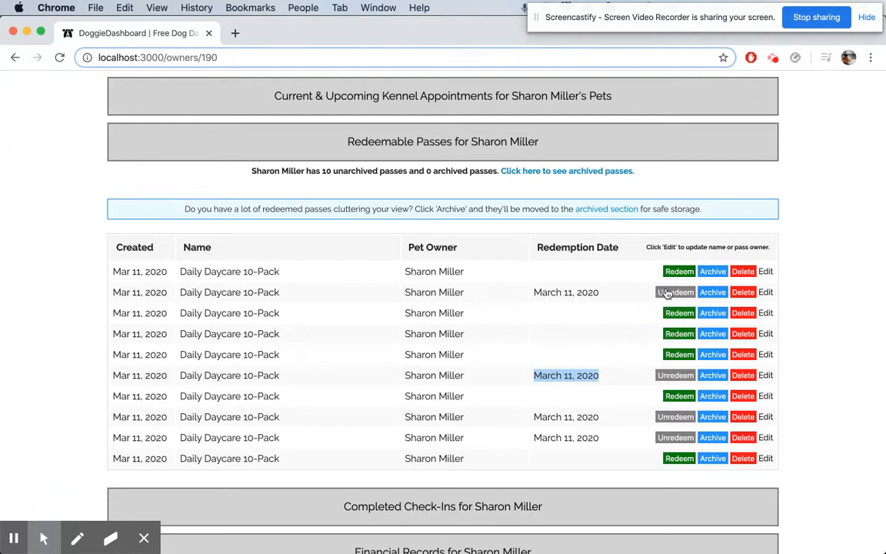
left_click(668, 292)
left_click(673, 376)
left_click(671, 417)
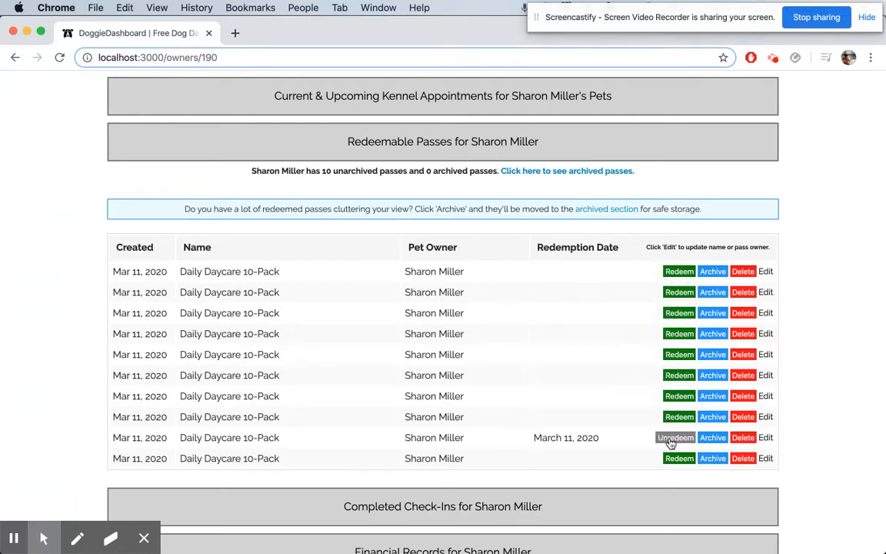
left_click(671, 438)
Open the Redeemable Passes page and enter Overnight Boarding 5-Pack as a new pass name.
scroll(638, 395, "up", 10)
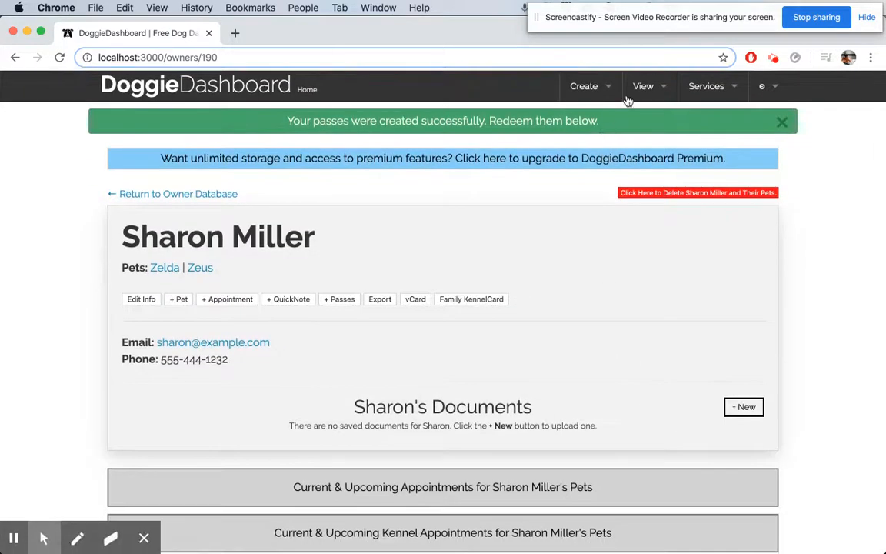
left_click(645, 86)
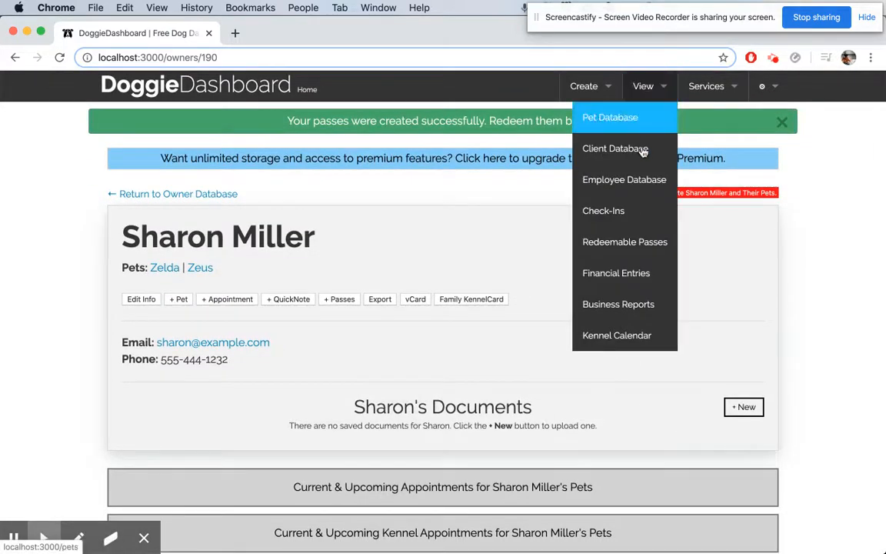
left_click(626, 235)
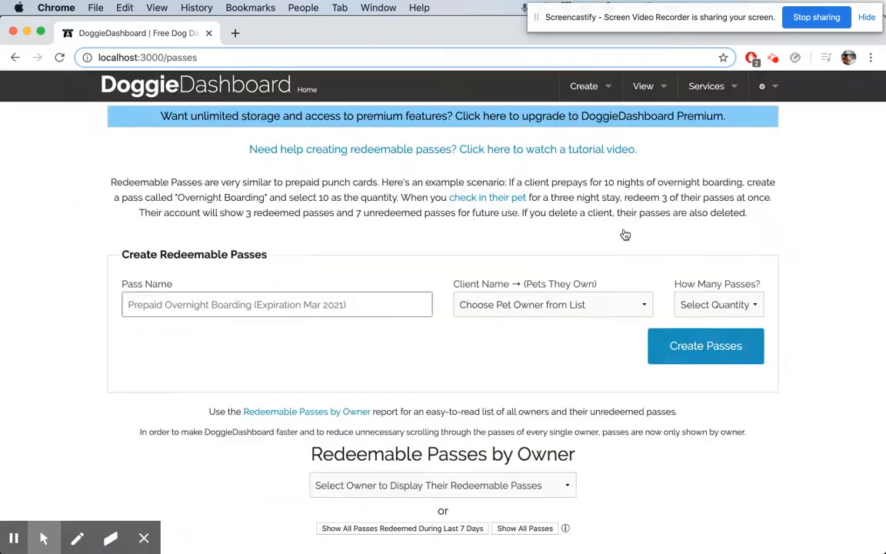
scroll(369, 231, "down", 2)
left_click(362, 231)
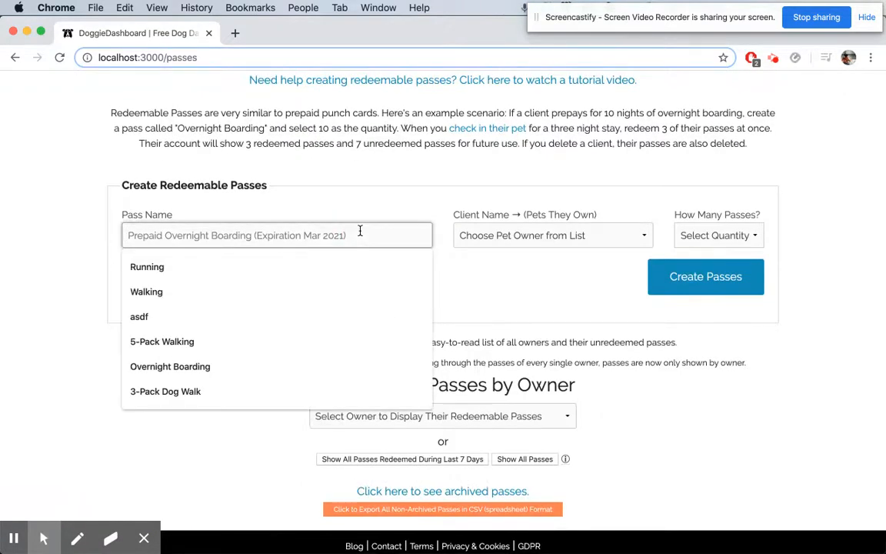
type("Overnight Boarding")
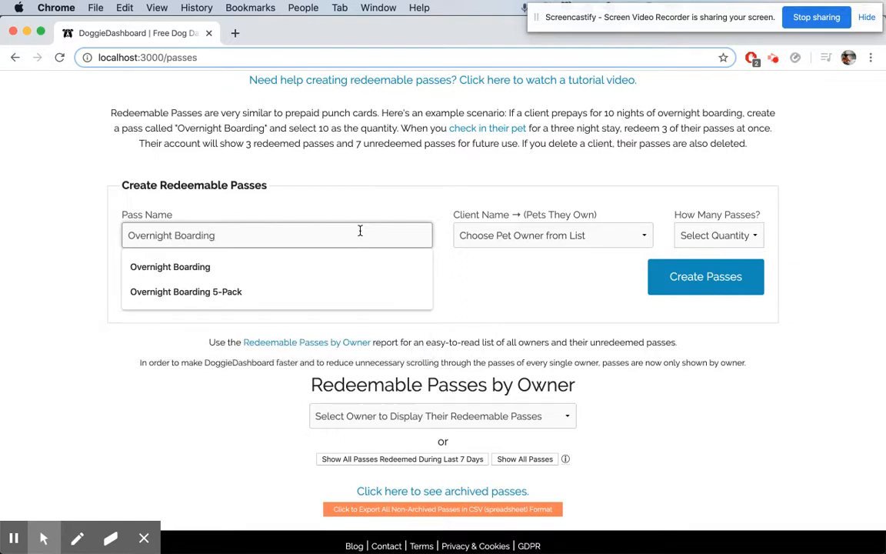
type(" 5-pack")
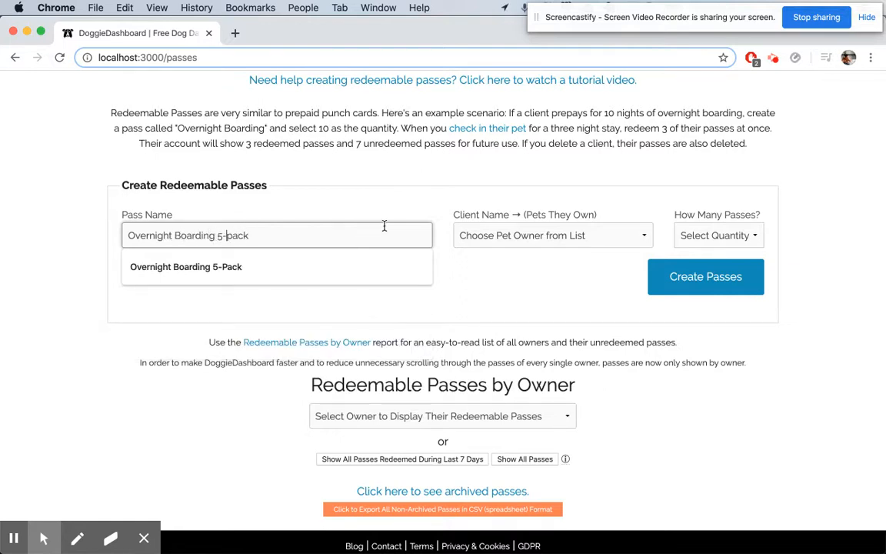
key("Down")
key("Return")
left_click(366, 162)
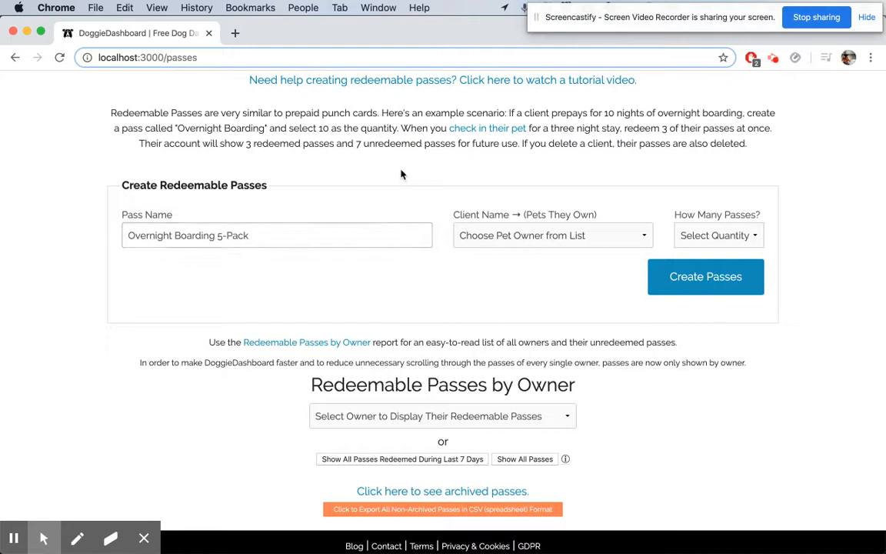
Create 5 of these passes for the client who owns Zelda and Zeus.
left_click(473, 244)
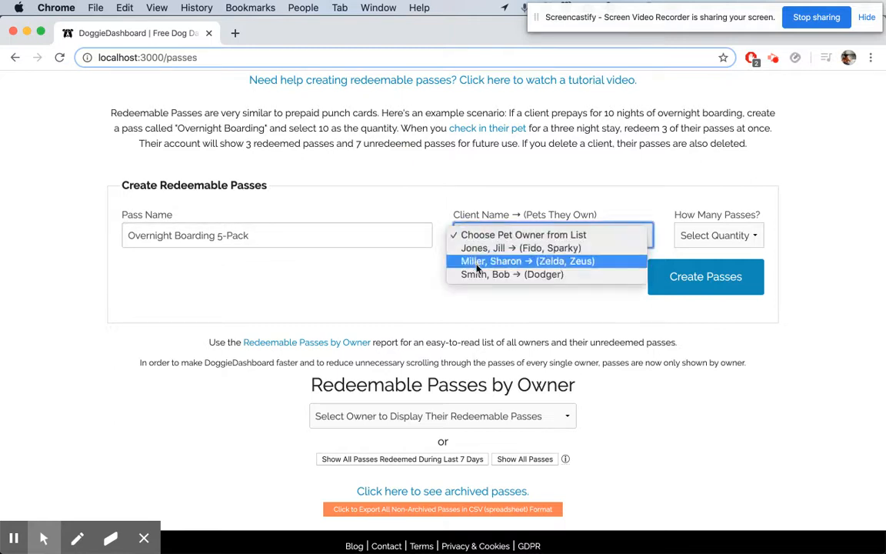
left_click(528, 261)
left_click(717, 236)
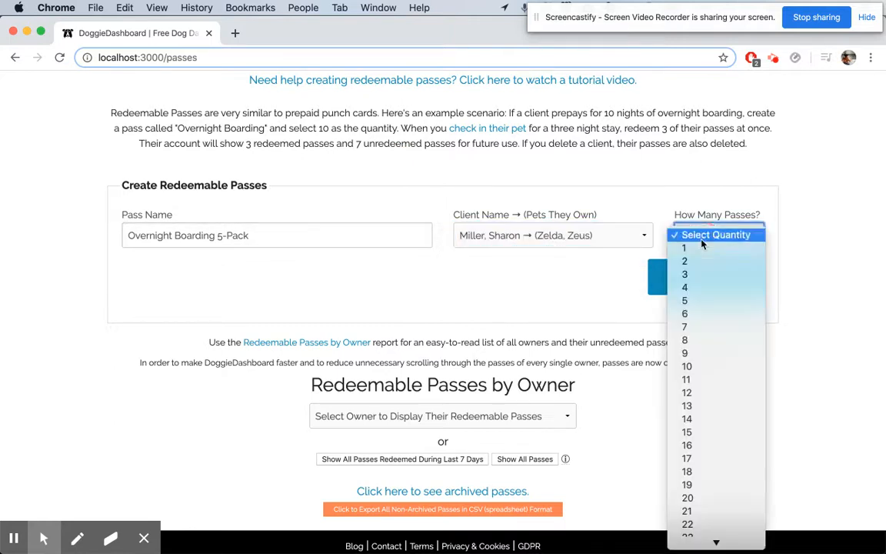
left_click(698, 301)
left_click(711, 289)
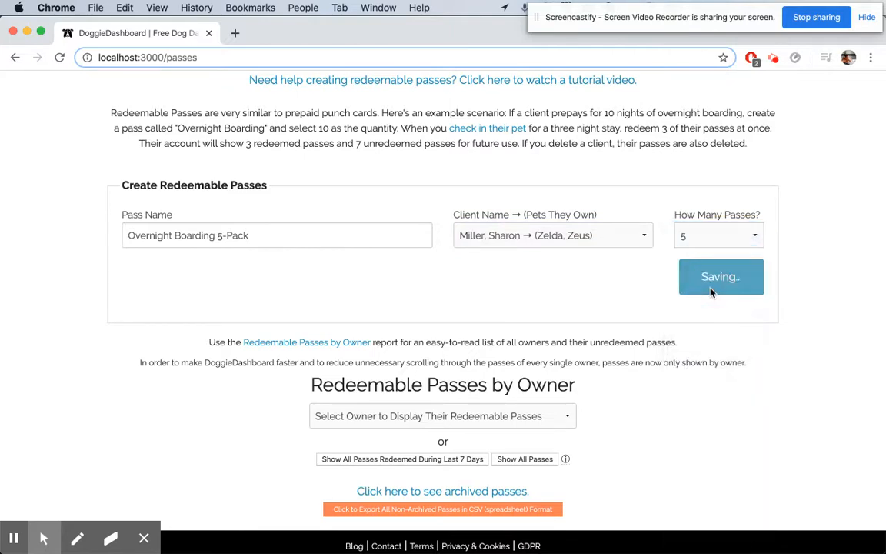
Review the newly created passes in the passes list.
scroll(712, 292, "down", 1)
scroll(710, 291, "down", 4)
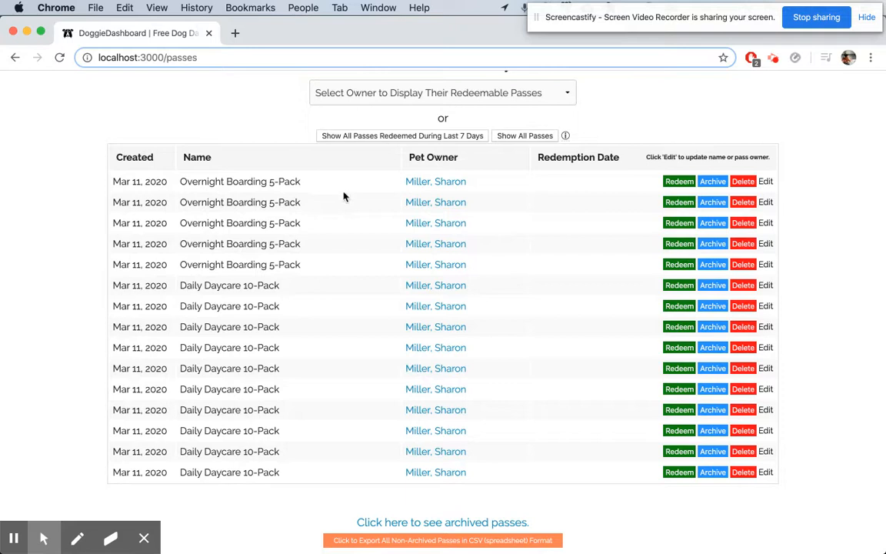
left_click_drag(243, 286, 243, 452)
left_click(77, 332)
scroll(326, 233, "up", 5)
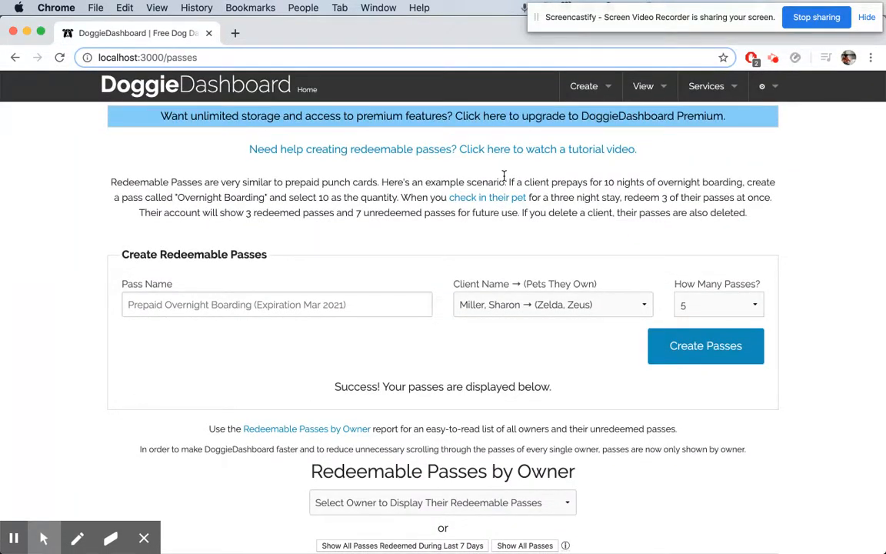
left_click(644, 86)
left_click(615, 209)
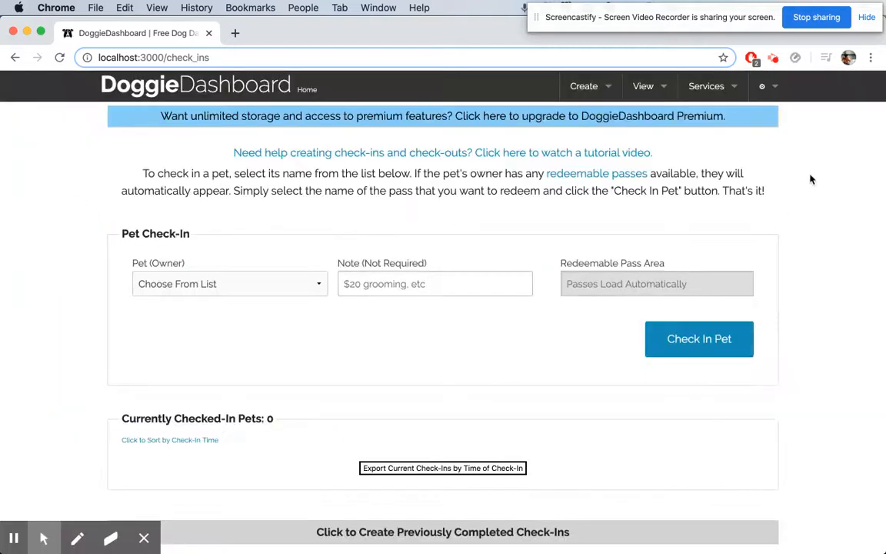
scroll(821, 164, "down", 2)
scroll(821, 164, "up", 1)
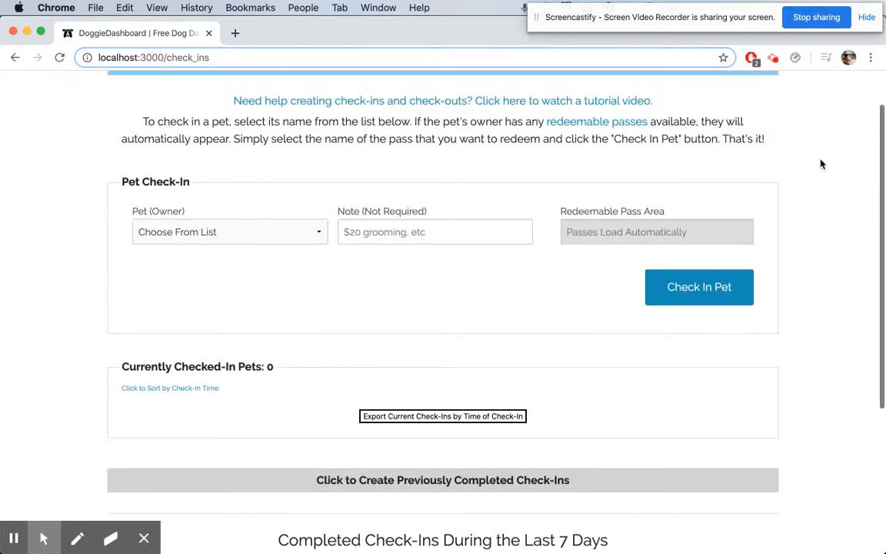
left_click(308, 231)
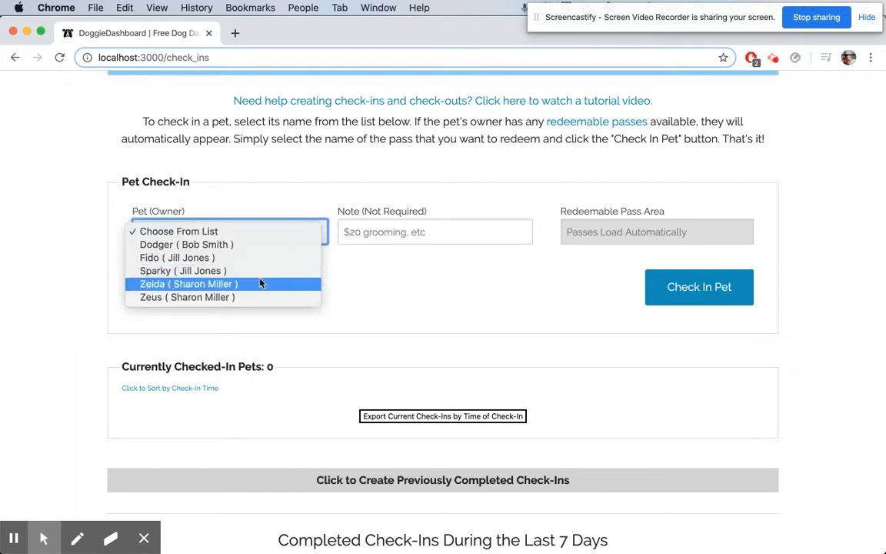
left_click(215, 284)
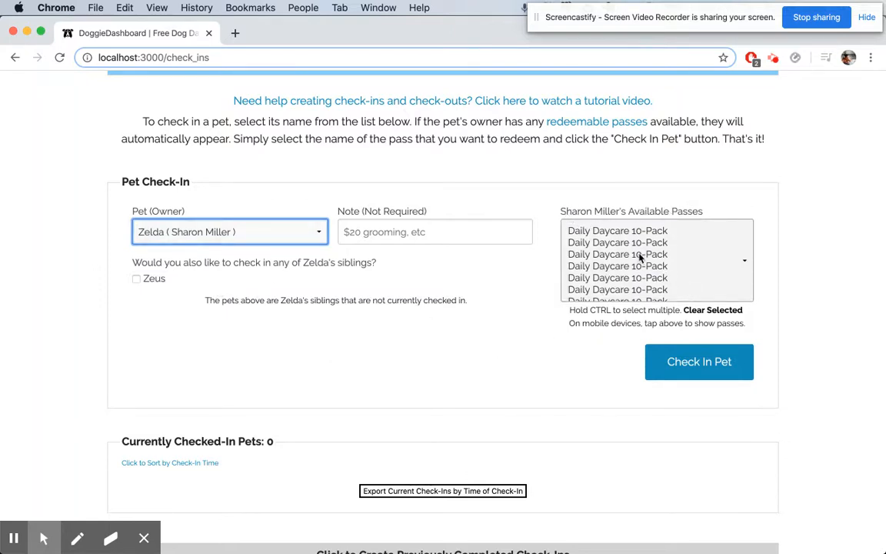
scroll(639, 258, "down", 5)
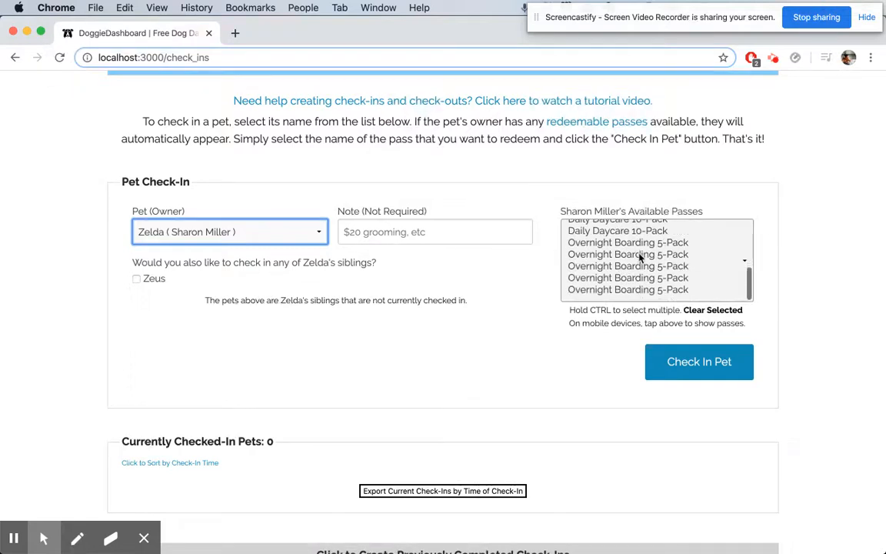
scroll(639, 259, "up", 8)
scroll(351, 233, "down", 1)
left_click(615, 253)
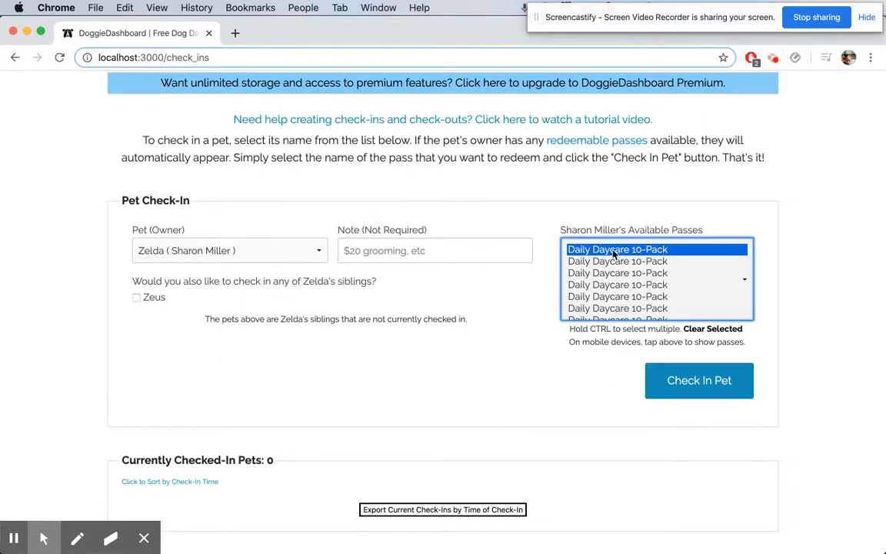
Enter the note "Just Zelda for daycare. Zeus is sick." and check in Zelda.
left_click(401, 253)
type("Just se")
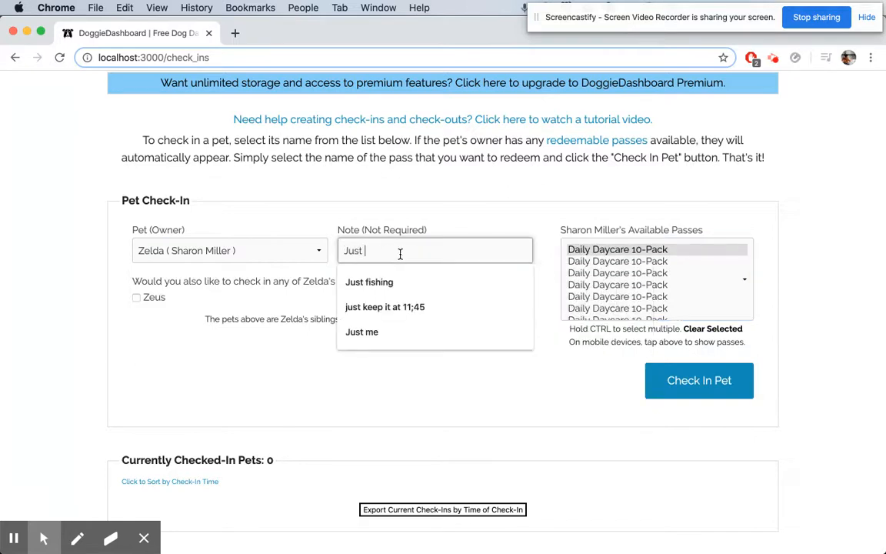
key("BackSpace")
key("BackSpace")
type("Zelda")
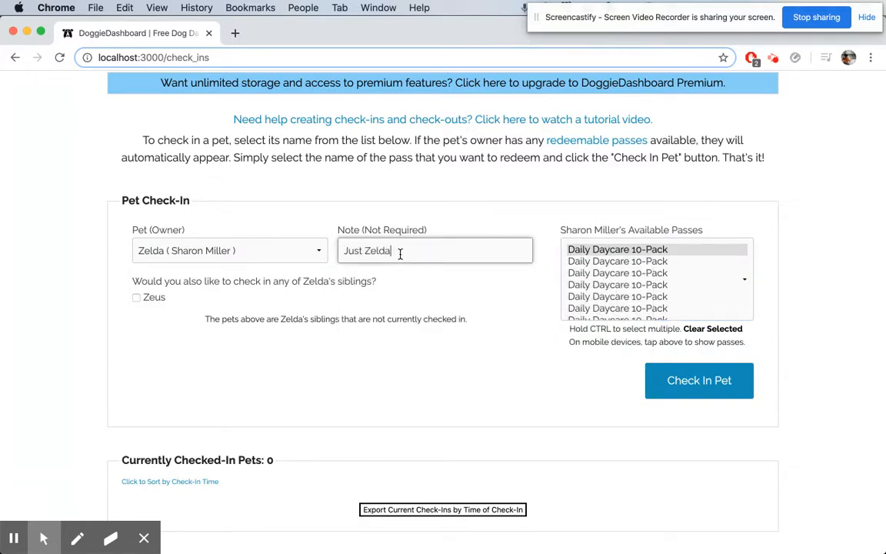
type(" for daycare. Zeus is sick.")
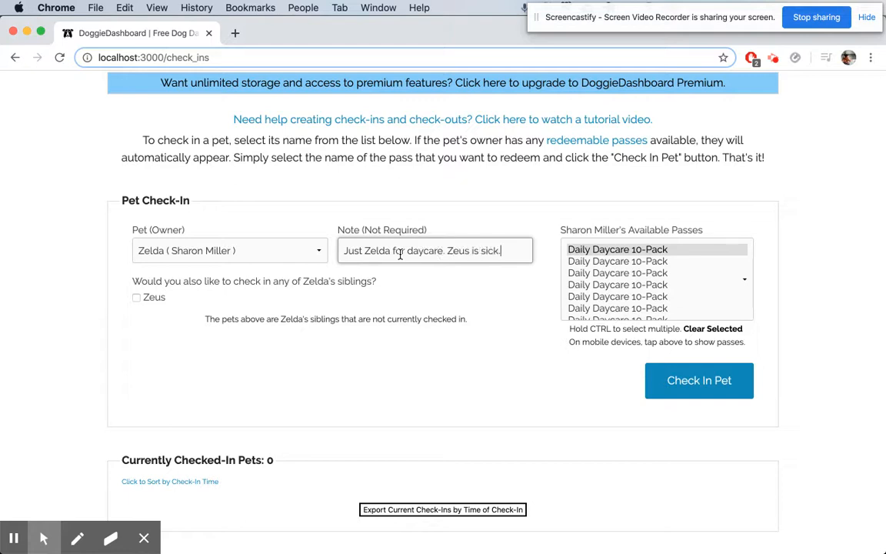
left_click(697, 382)
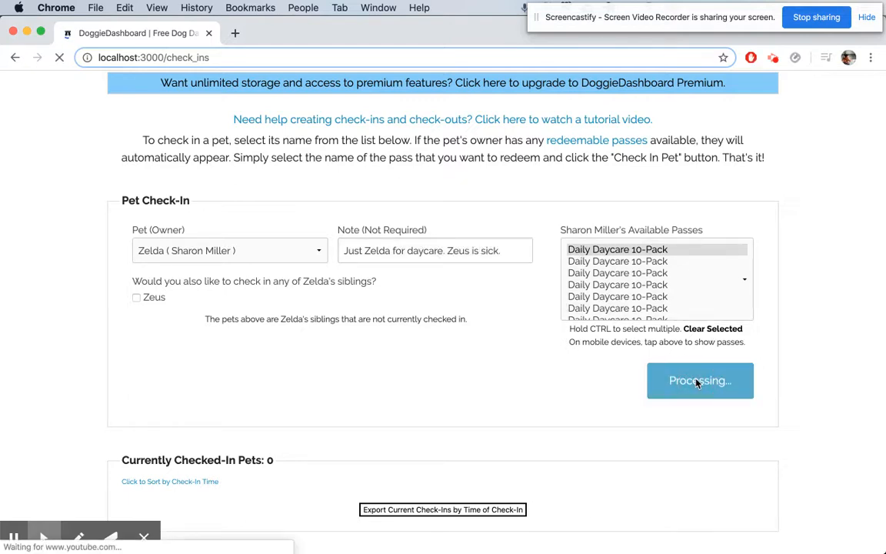
Examine the note of Zelda's new check-in in the checked-in pets list.
scroll(692, 381, "down", 3)
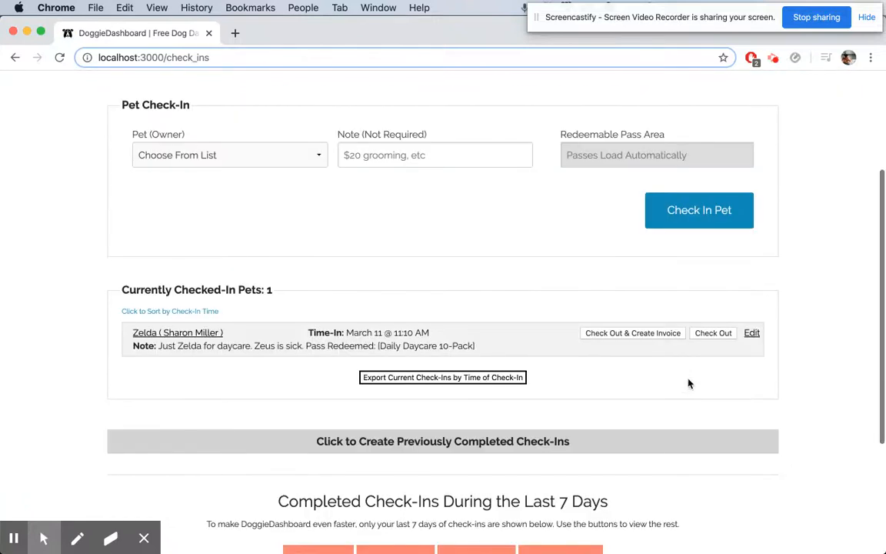
triple_click(175, 346)
left_click(325, 341)
left_click_drag(308, 347, 462, 348)
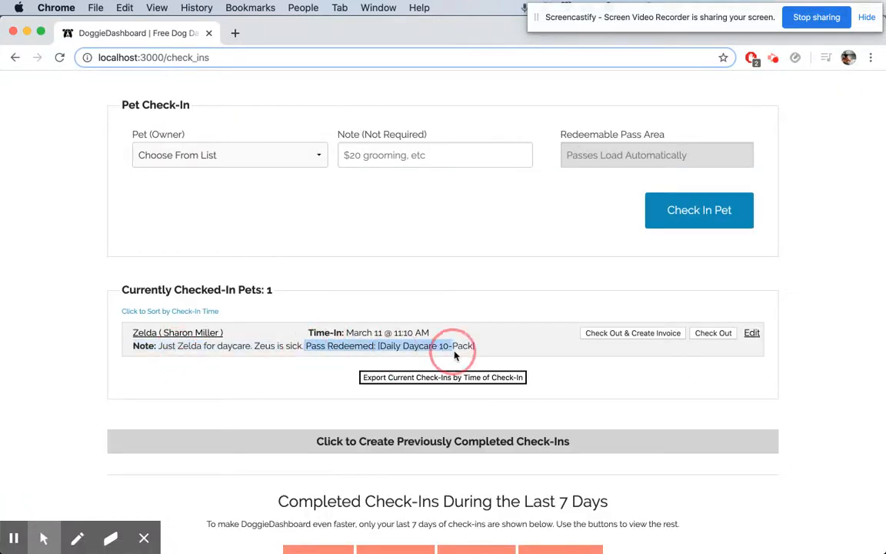
left_click(489, 347)
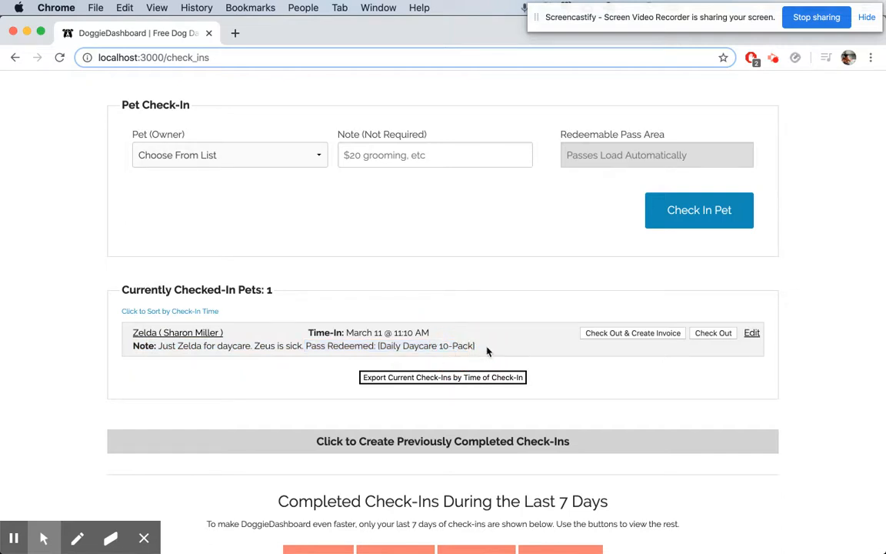
scroll(477, 351, "down", 1)
left_click(213, 310)
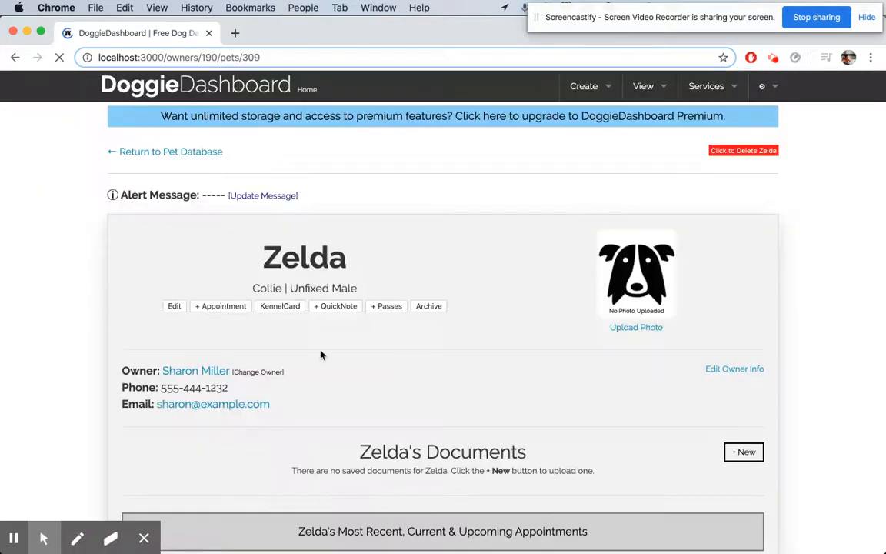
left_click(188, 371)
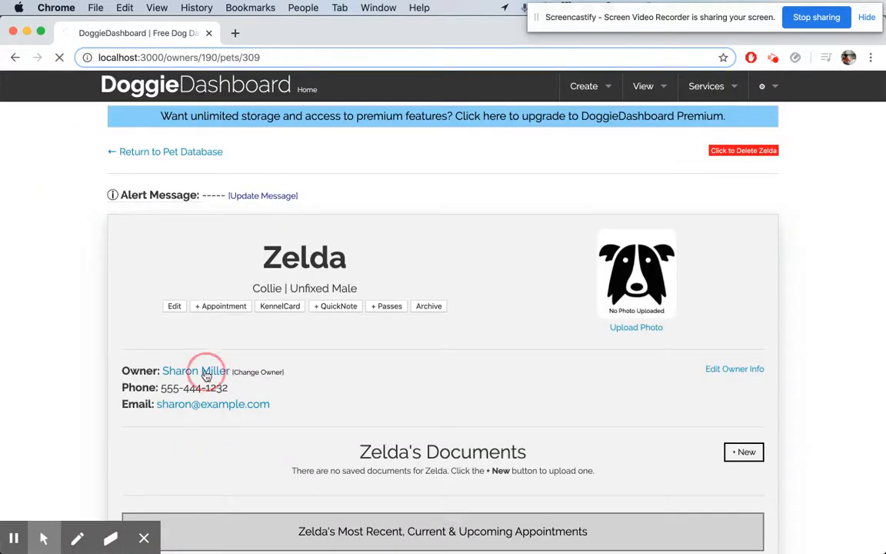
scroll(346, 421, "down", 5)
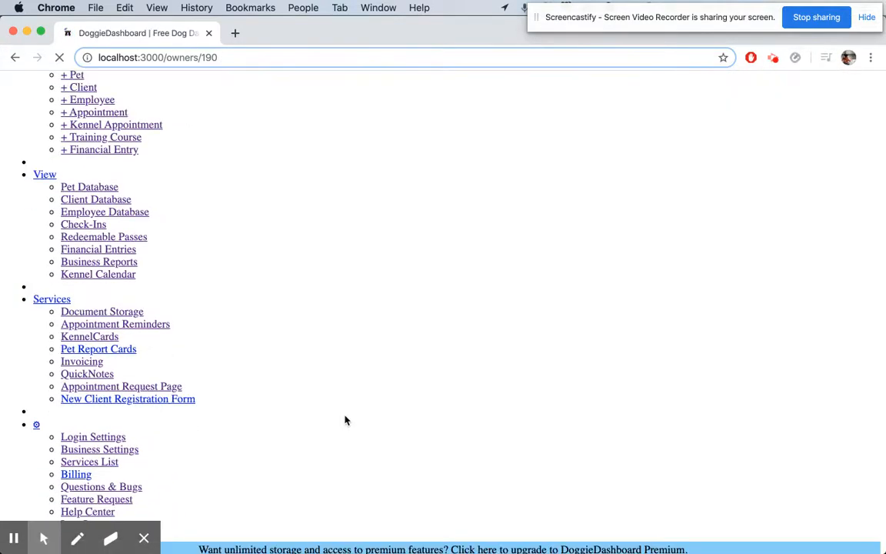
left_click(358, 301)
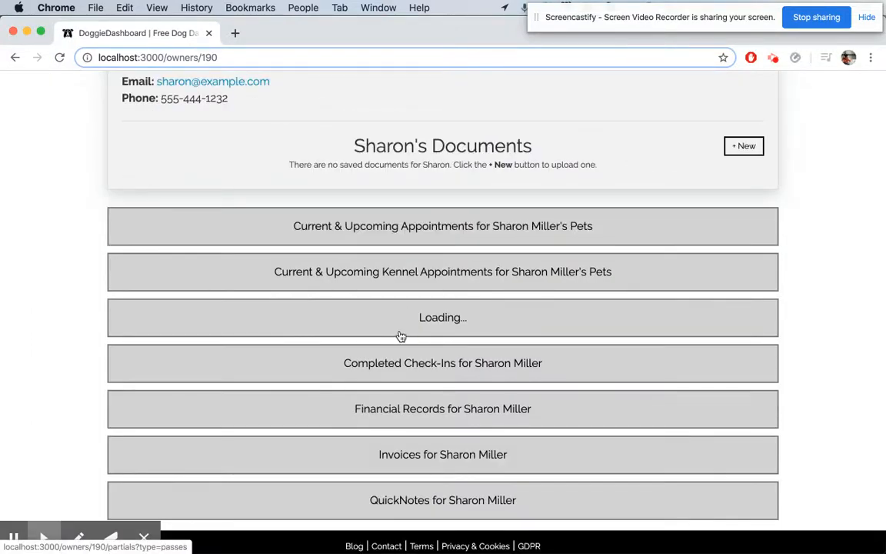
scroll(526, 488, "down", 5)
scroll(526, 488, "down", 2)
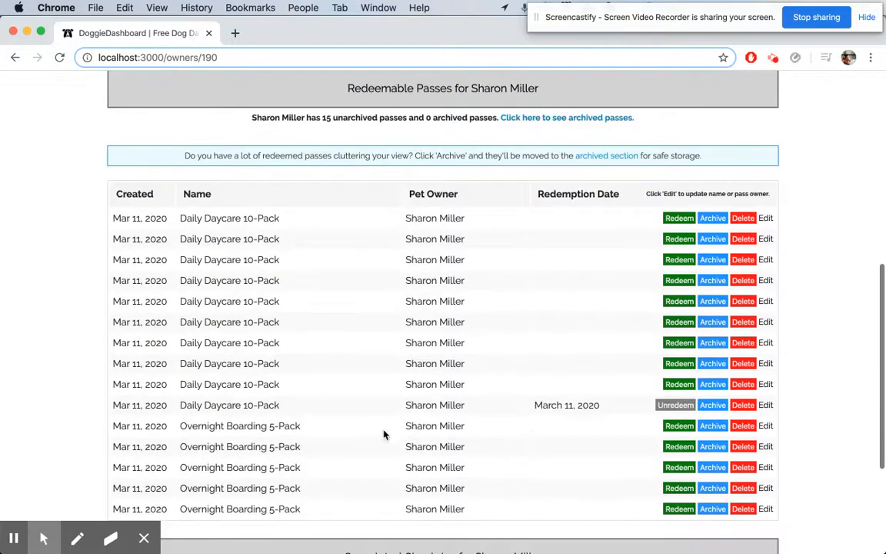
triple_click(564, 404)
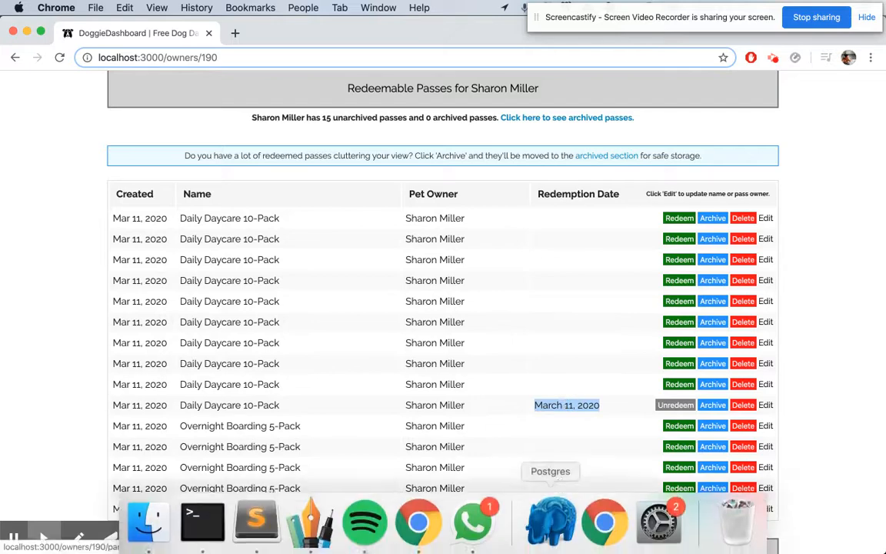
Return to the Check-Ins page, check out Zelda, and refresh the page.
scroll(552, 295, "up", 10)
left_click(644, 86)
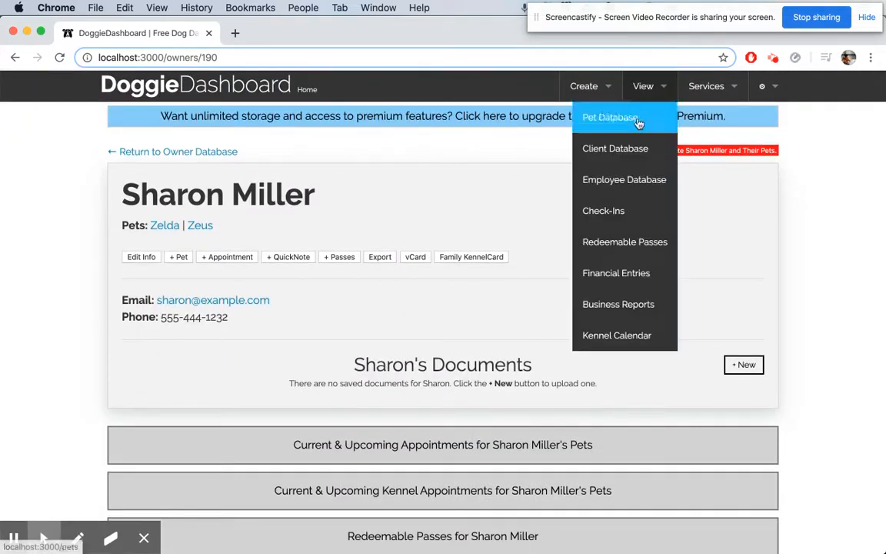
left_click(621, 208)
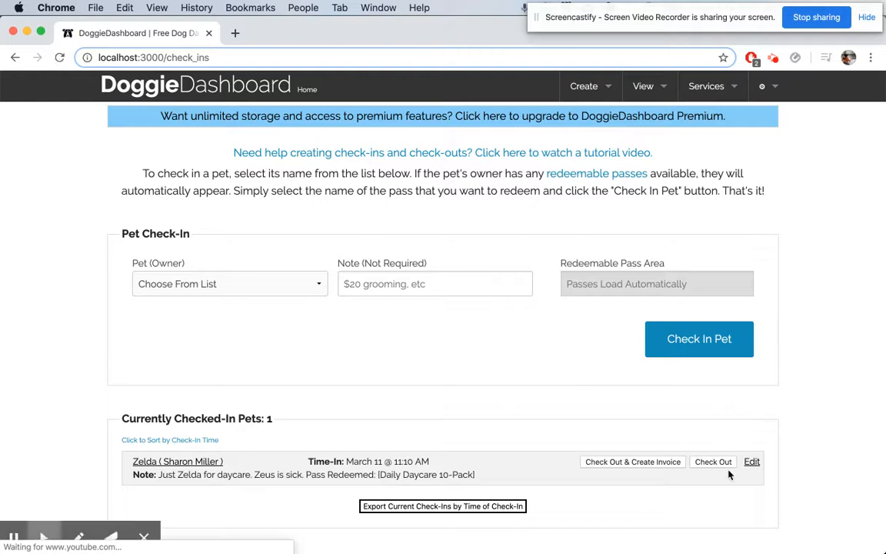
left_click(714, 462)
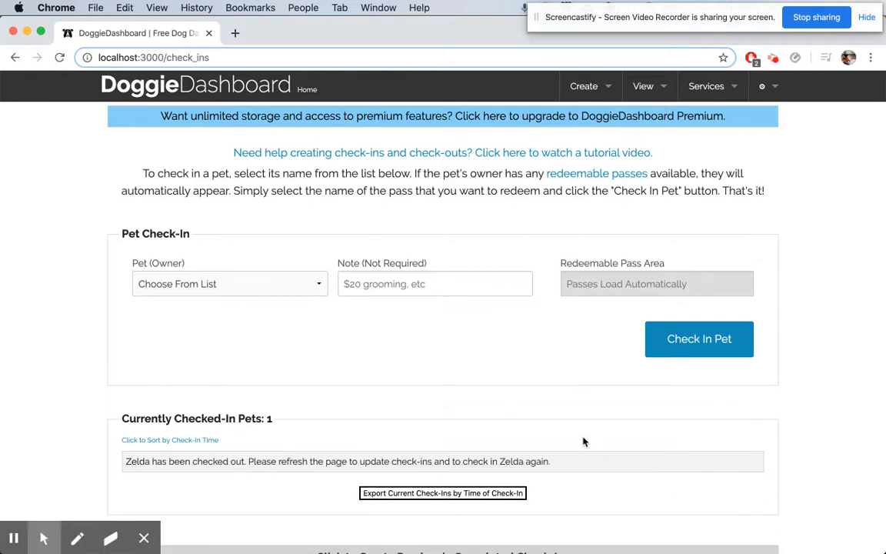
key("super+r")
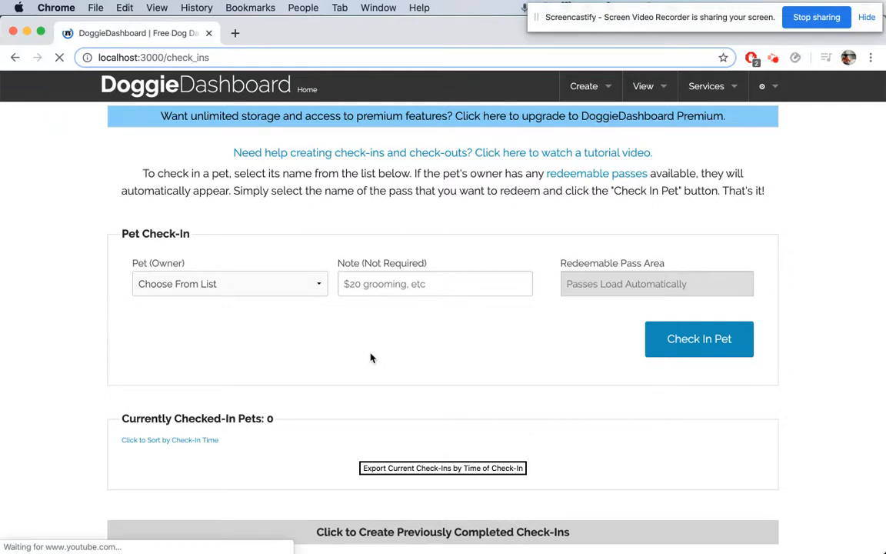
left_click(290, 262)
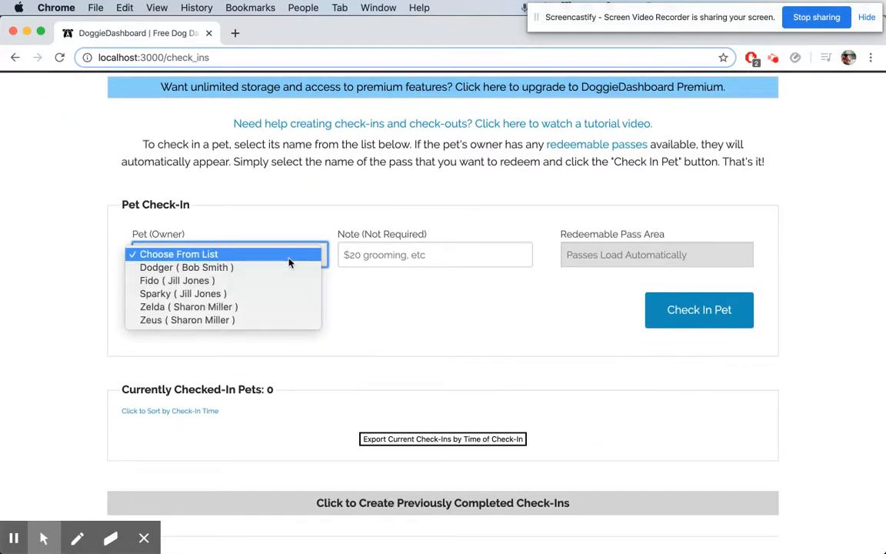
left_click(263, 307)
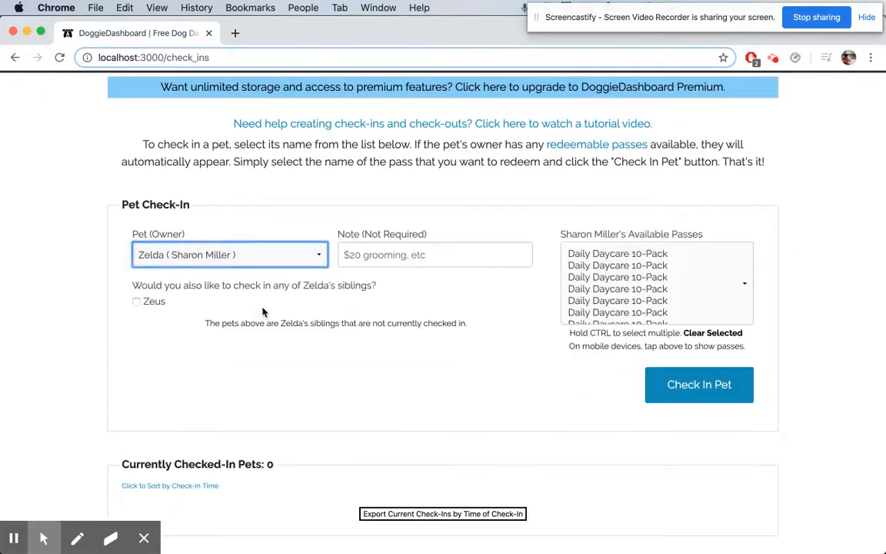
left_click(137, 302)
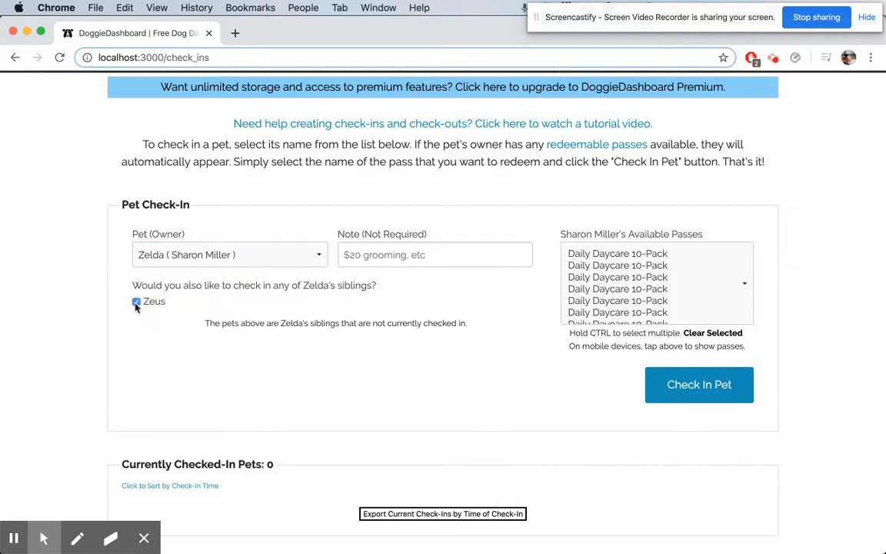
Enter the check-in note "Overnight boarding for two nights.".
left_click(383, 257)
type("Overn")
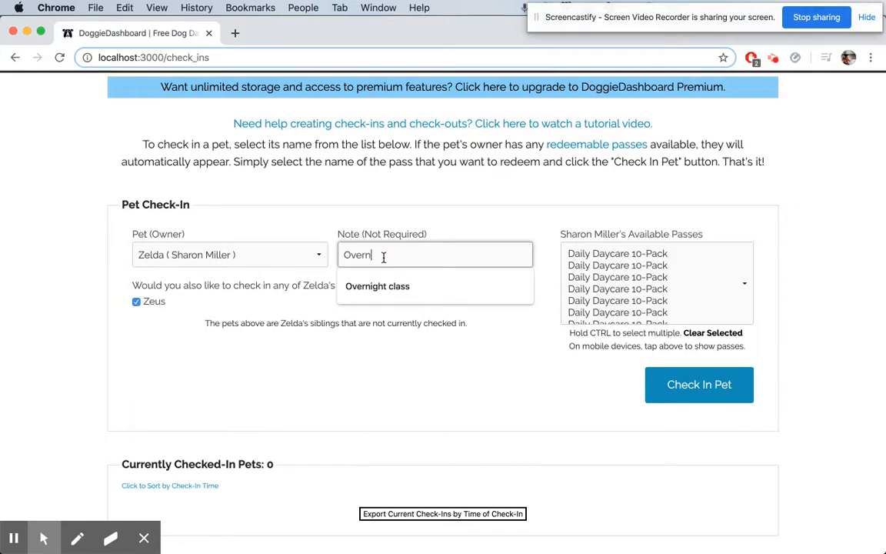
type("ight boarding for two nights.")
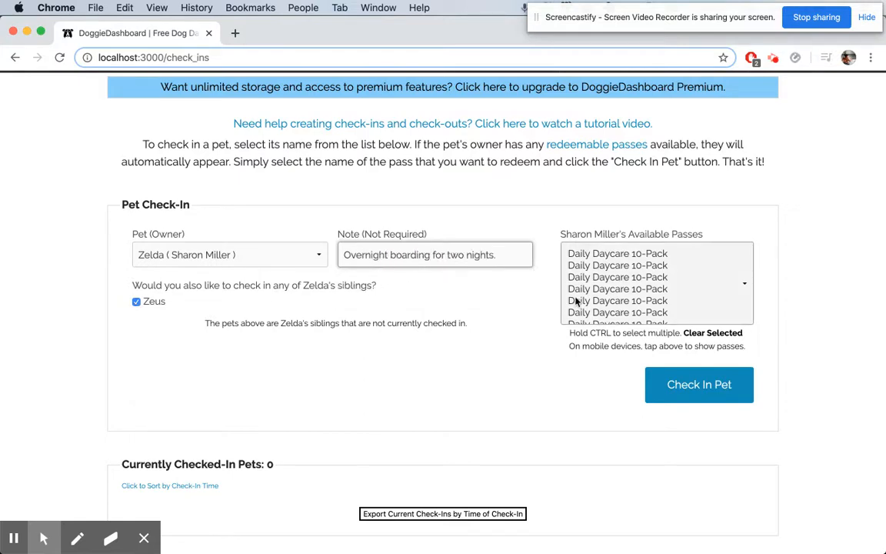
Select four Overnight Boarding 5-Pack passes to redeem and check in both pets.
scroll(576, 301, "down", 5)
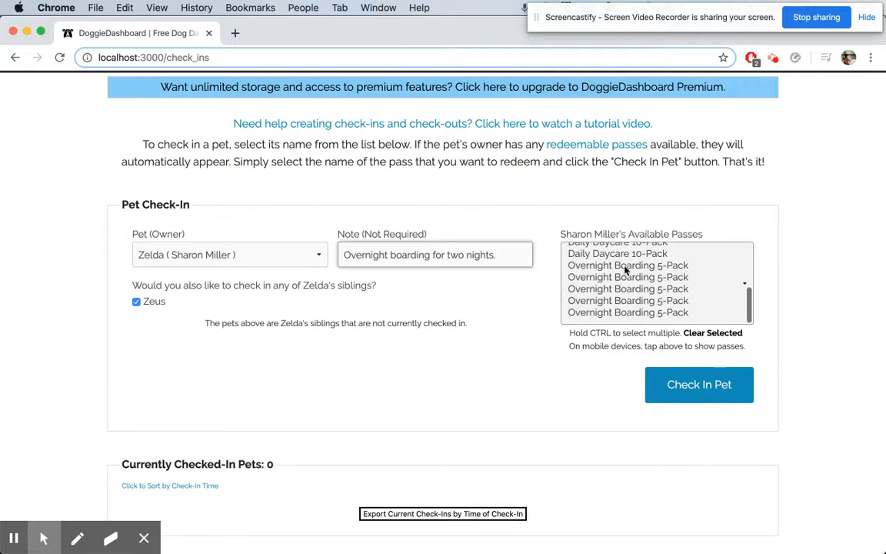
left_click(624, 267)
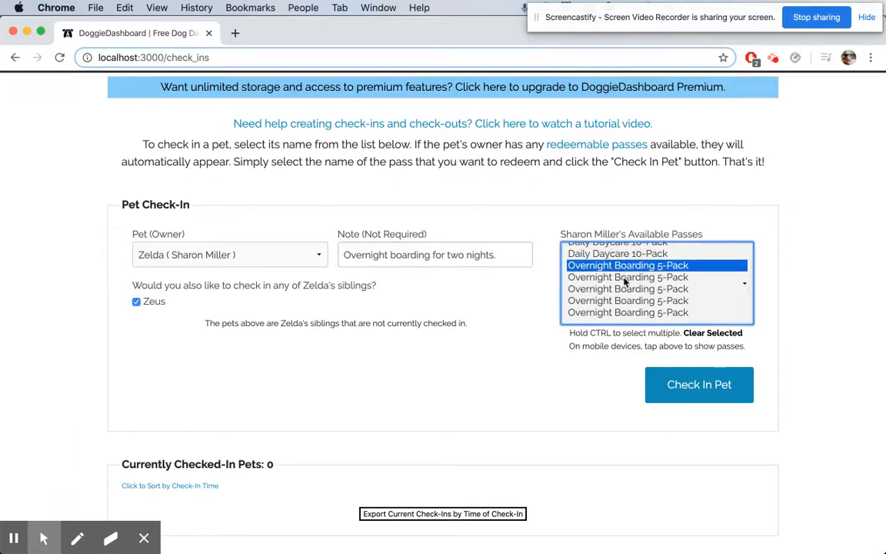
left_click(624, 279, "super")
left_click(631, 290, "super")
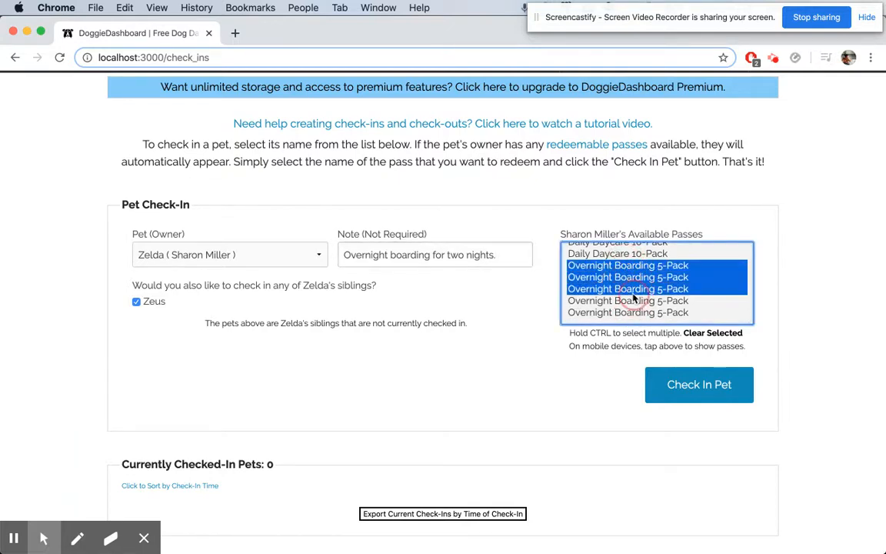
left_click(628, 301, "super")
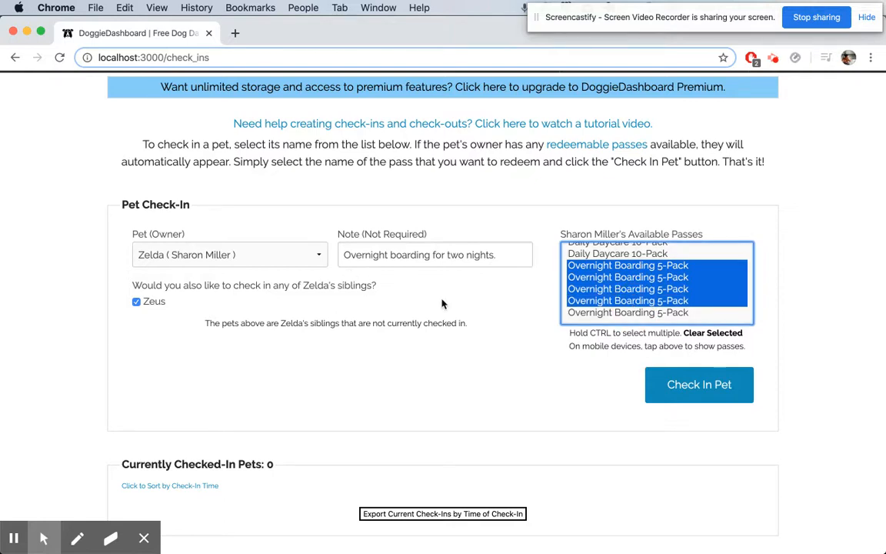
left_click(705, 393)
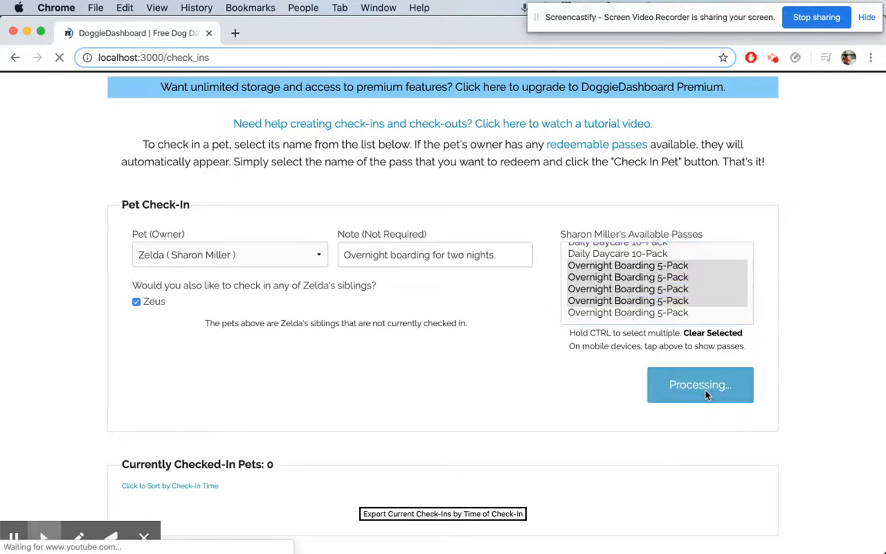
Open Zelda's pet profile and expand her redeemable passes list to review them.
scroll(707, 394, "down", 5)
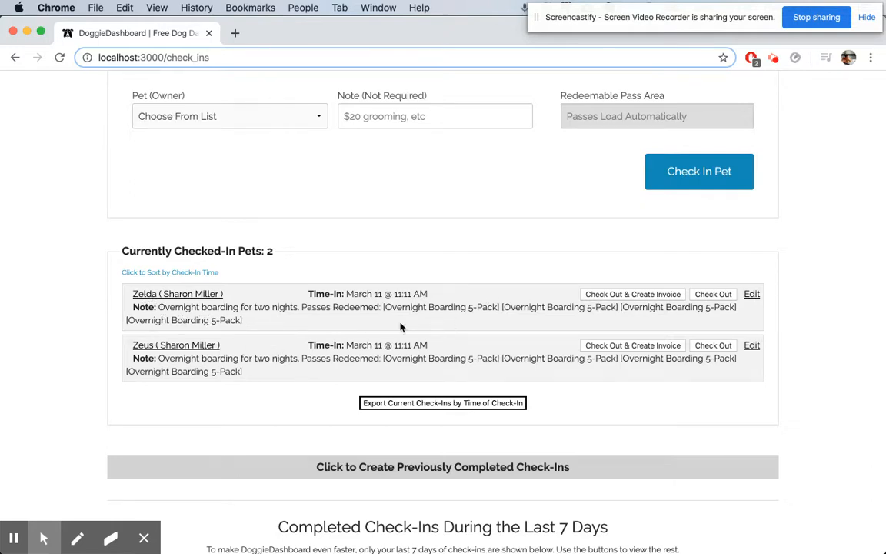
left_click(210, 297)
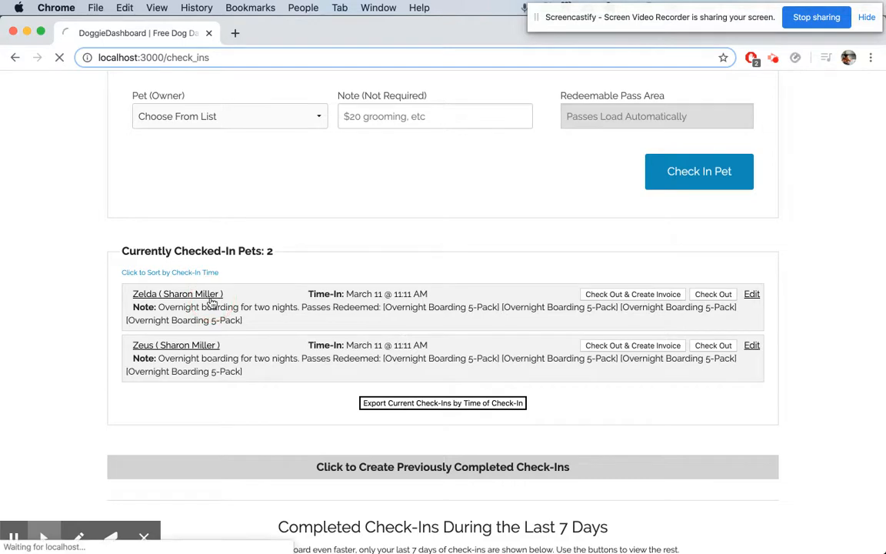
scroll(423, 398, "down", 5)
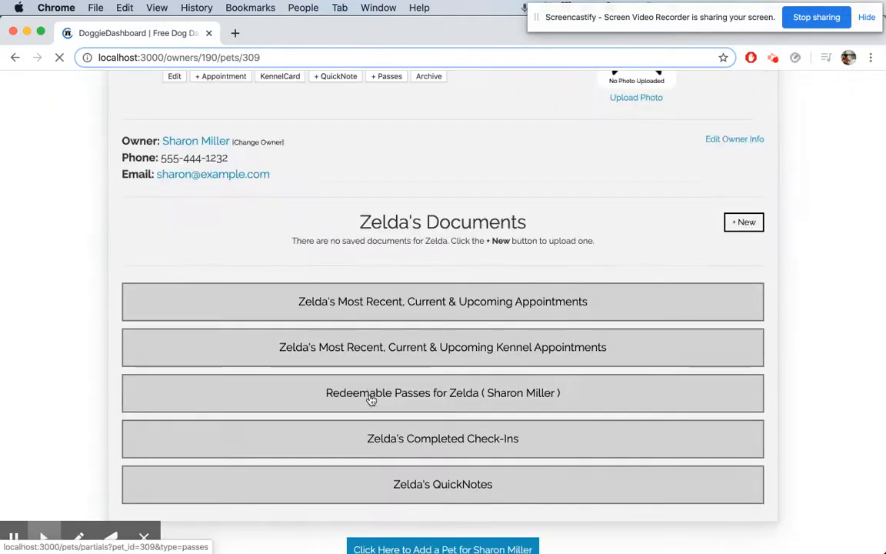
left_click(472, 397)
scroll(439, 393, "down", 10)
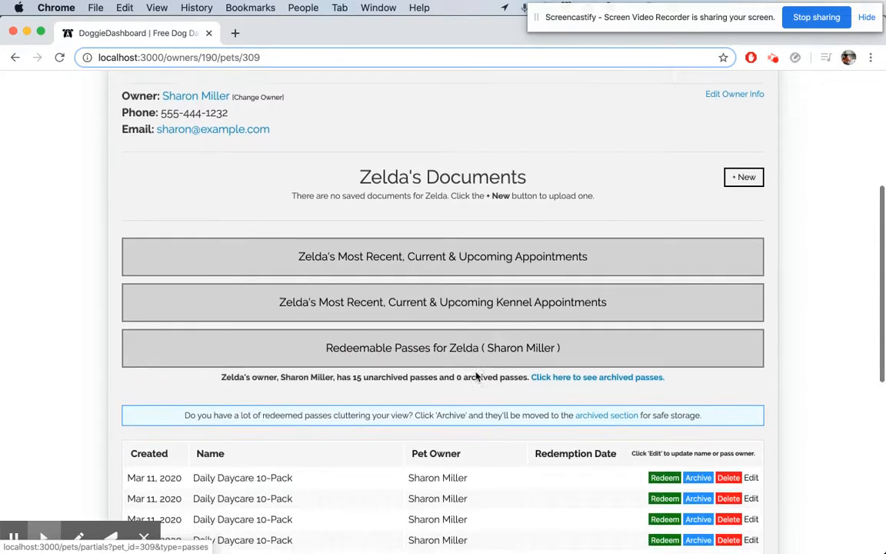
left_click_drag(307, 391, 328, 439)
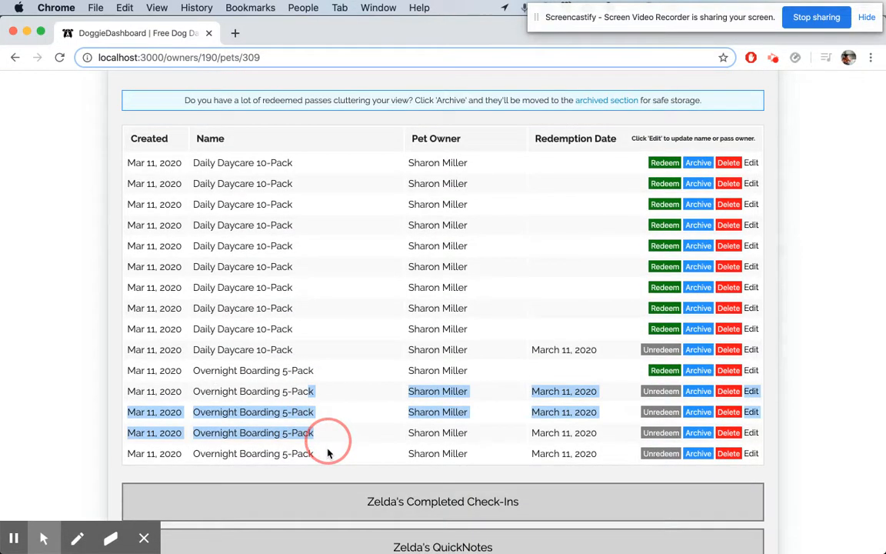
left_click(524, 453)
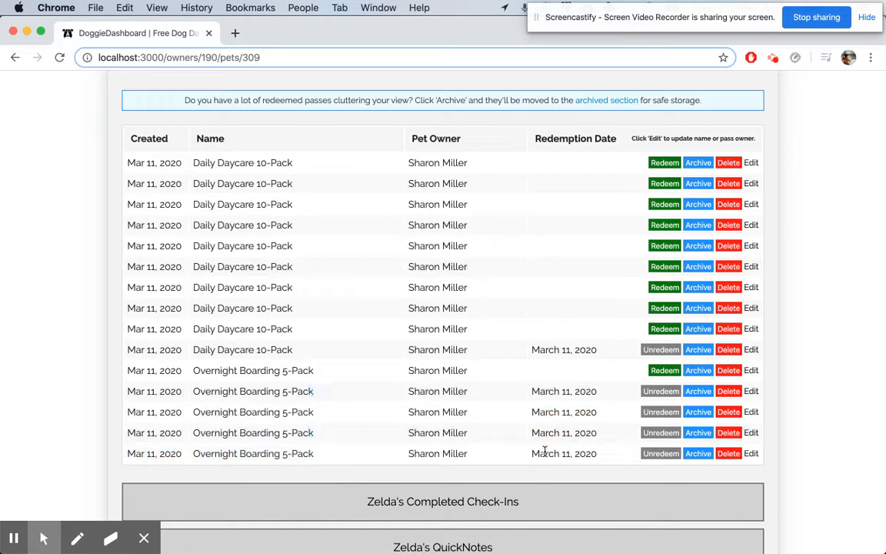
triple_click(304, 370)
Manually redeem four Daily Daycare 10-Pack passes in Zelda's list and delete the top one.
left_click(665, 287)
left_click(664, 246)
left_click(659, 204)
left_click(664, 162)
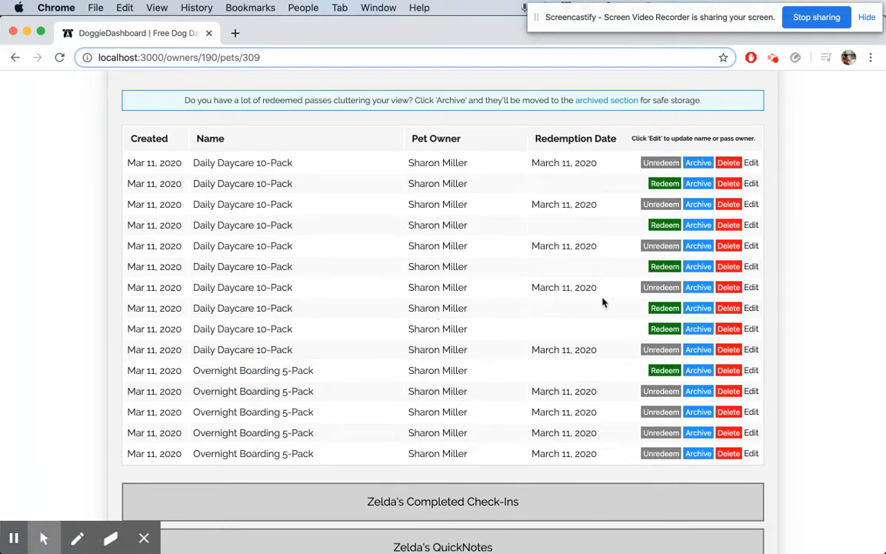
left_click(729, 164)
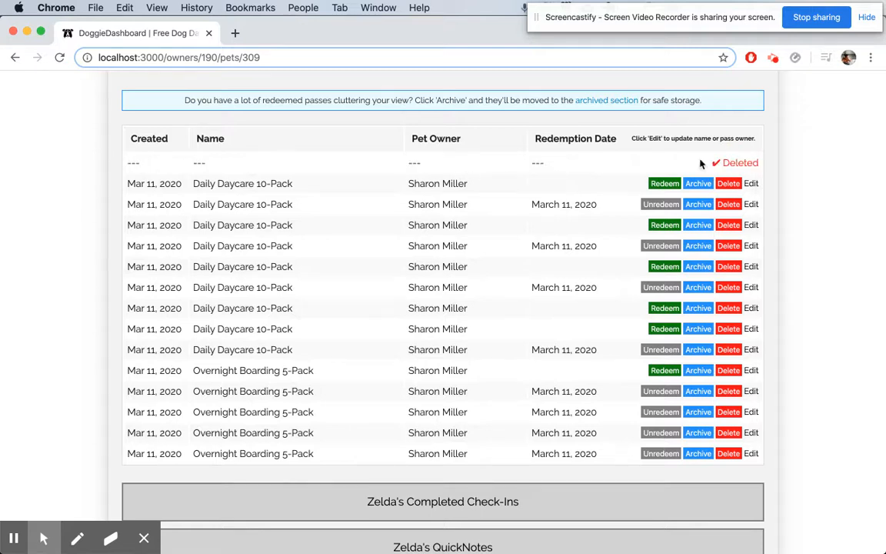
Archive the eight remaining redeemed passes in Zelda's passes list.
left_click(699, 204)
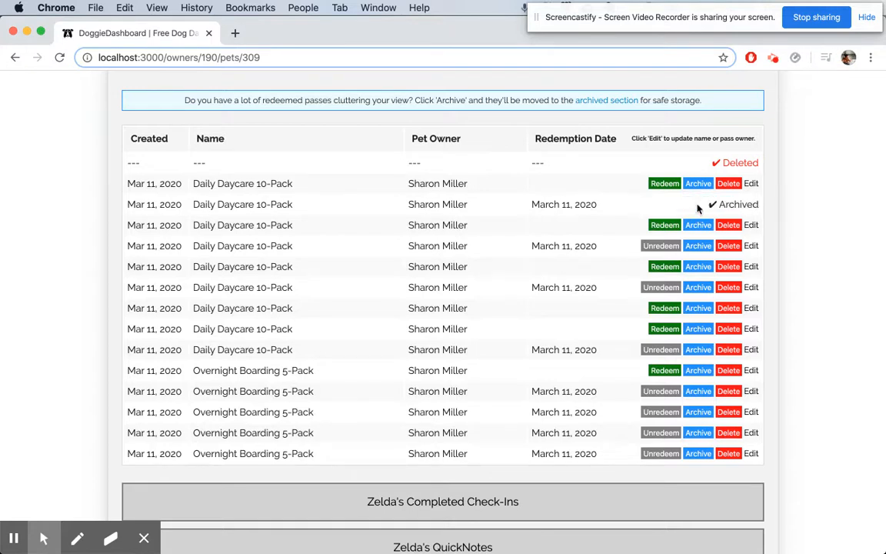
left_click(699, 248)
left_click(698, 287)
left_click(699, 350)
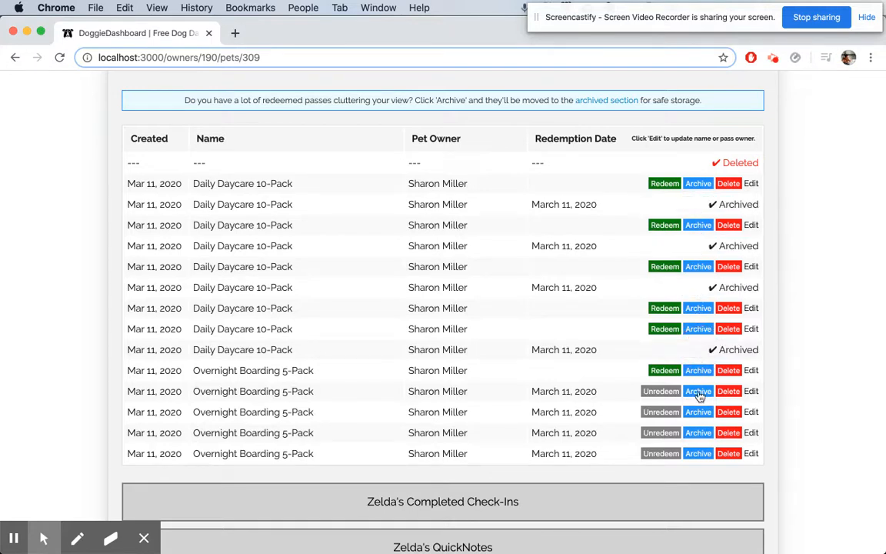
left_click(698, 392)
left_click(699, 412)
left_click(698, 433)
left_click(698, 454)
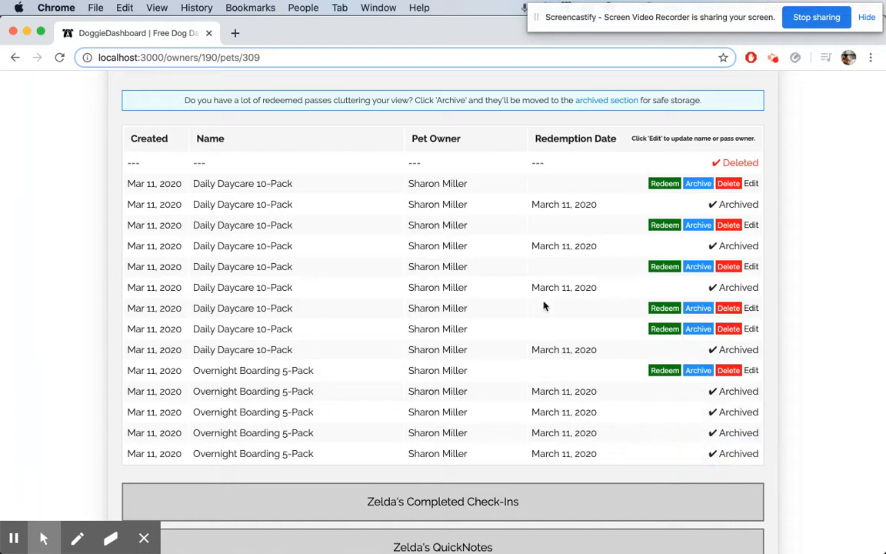
scroll(544, 307, "up", 2)
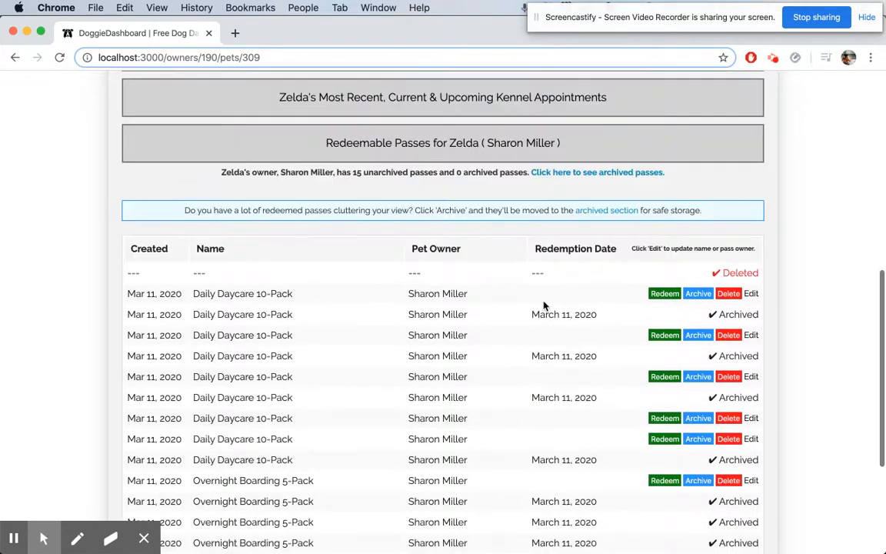
left_click(553, 174)
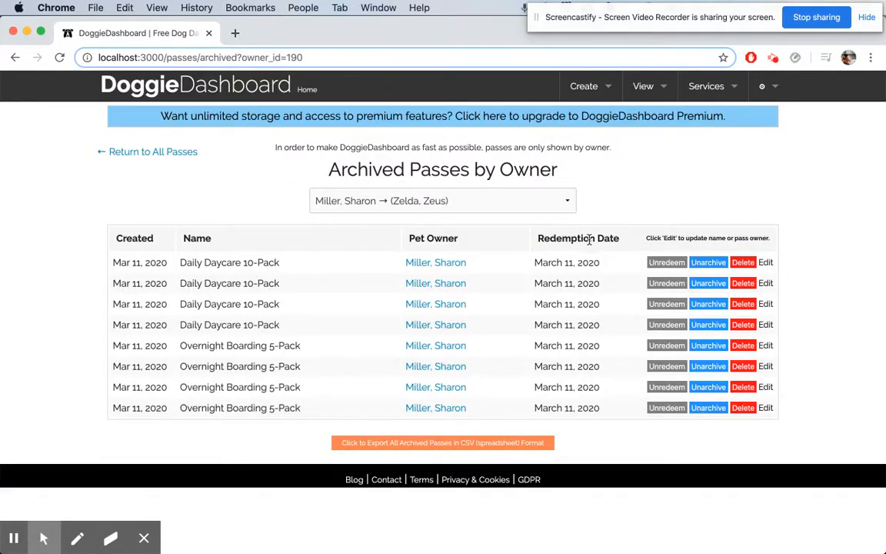
left_click(461, 290)
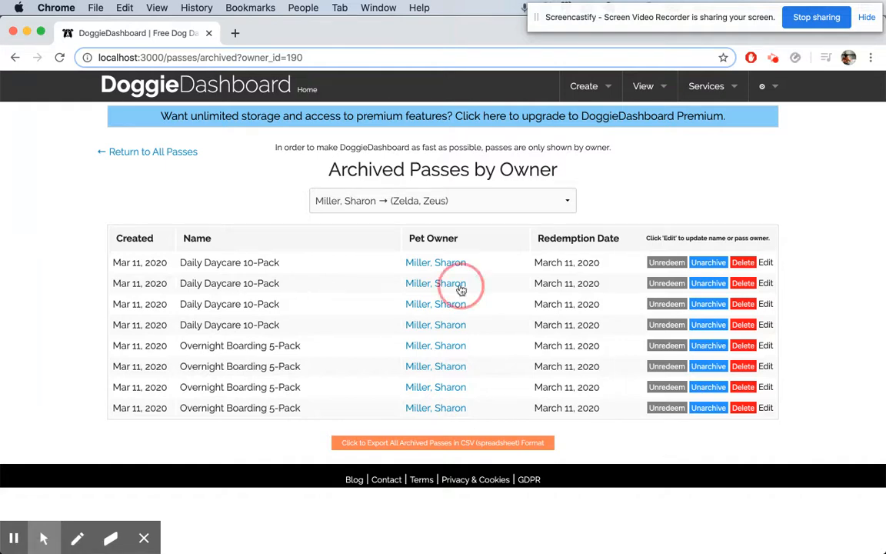
scroll(461, 290, "down", 3)
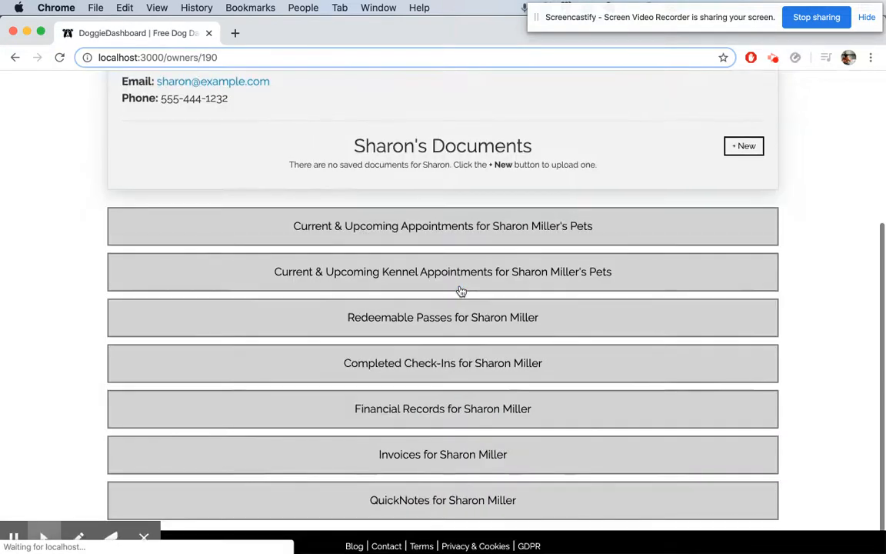
left_click(449, 322)
scroll(465, 273, "down", 3)
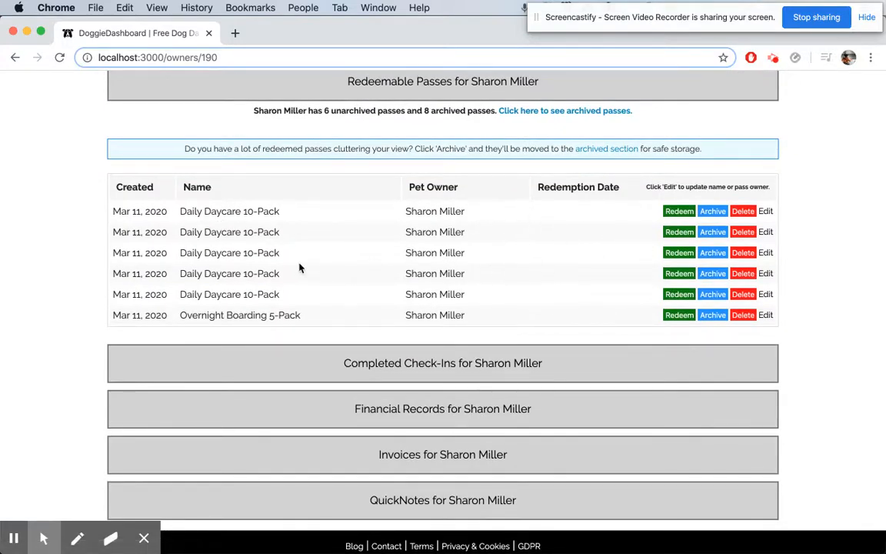
scroll(335, 277, "up", 2)
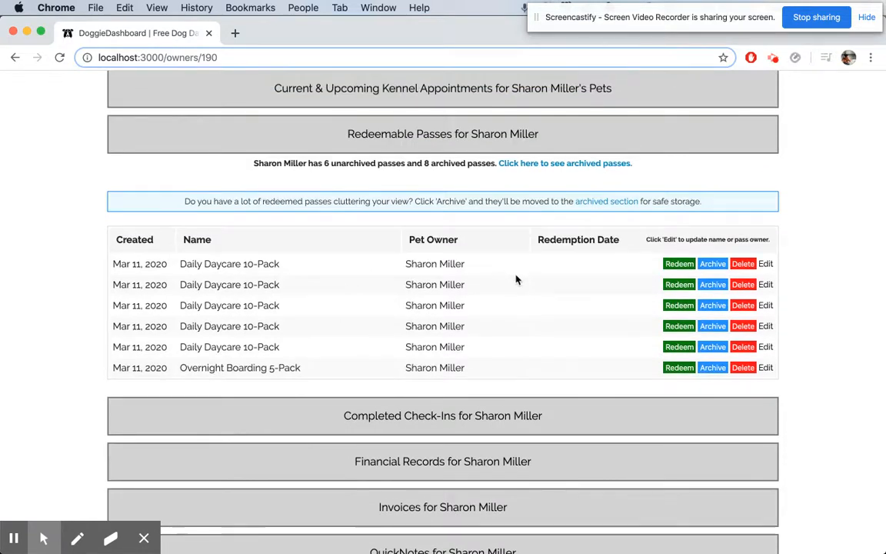
scroll(516, 280, "up", 15)
Go to the Check-Ins page, check out Zelda and Zeus, and refresh the page.
left_click(644, 87)
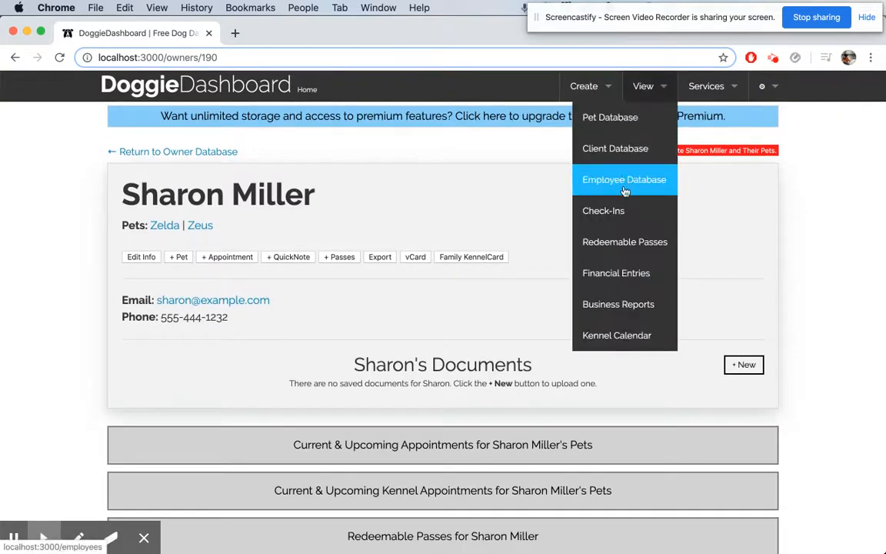
left_click(624, 202)
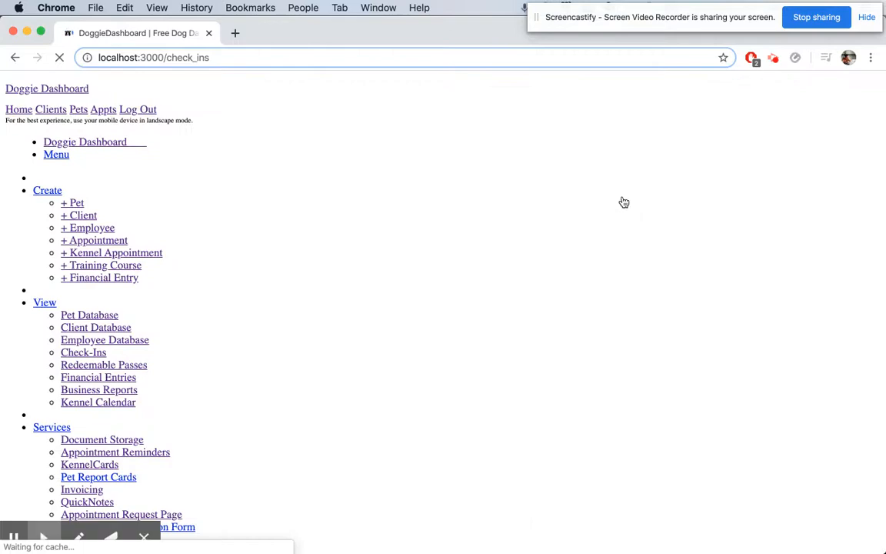
scroll(551, 293, "down", 4)
left_click(715, 313)
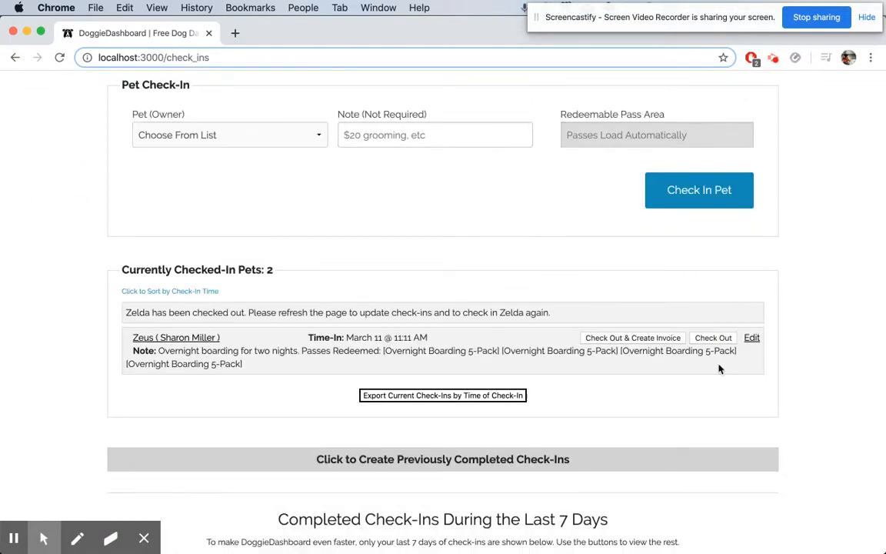
left_click(704, 343)
key("super+r")
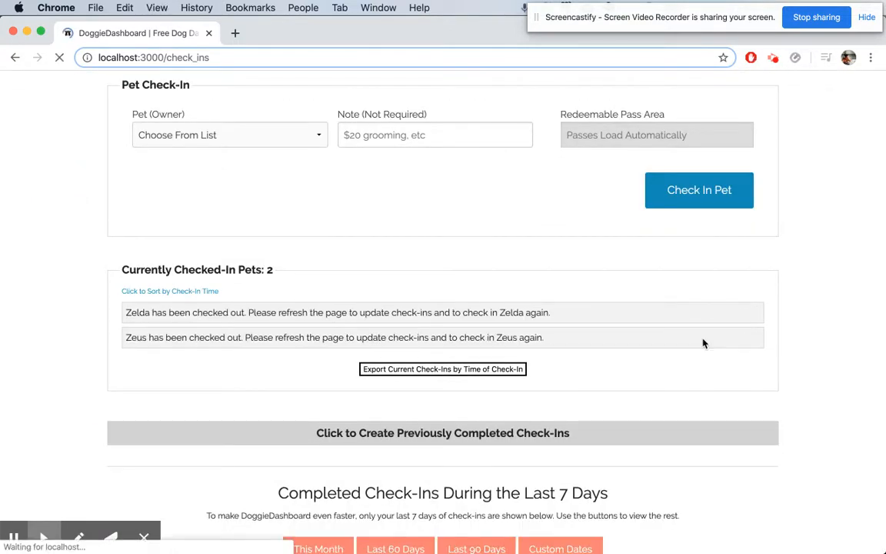
left_click(237, 137)
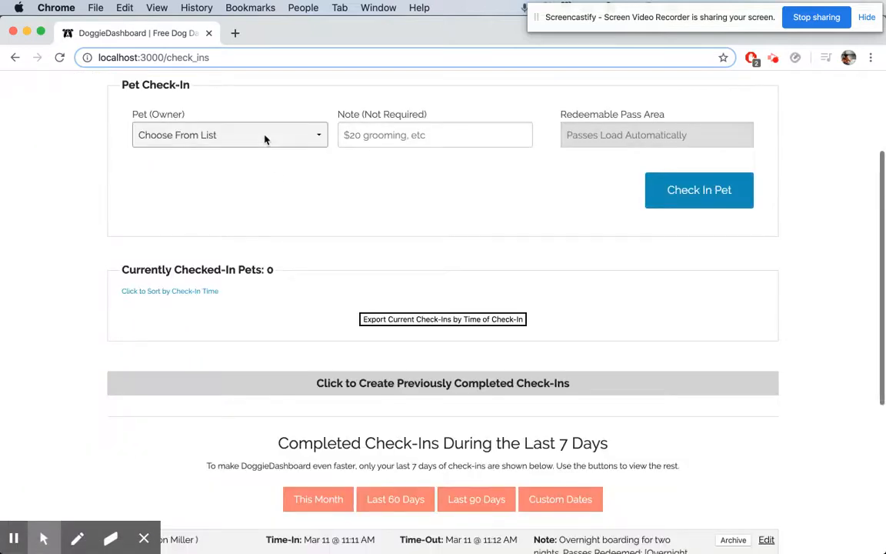
left_click(257, 187)
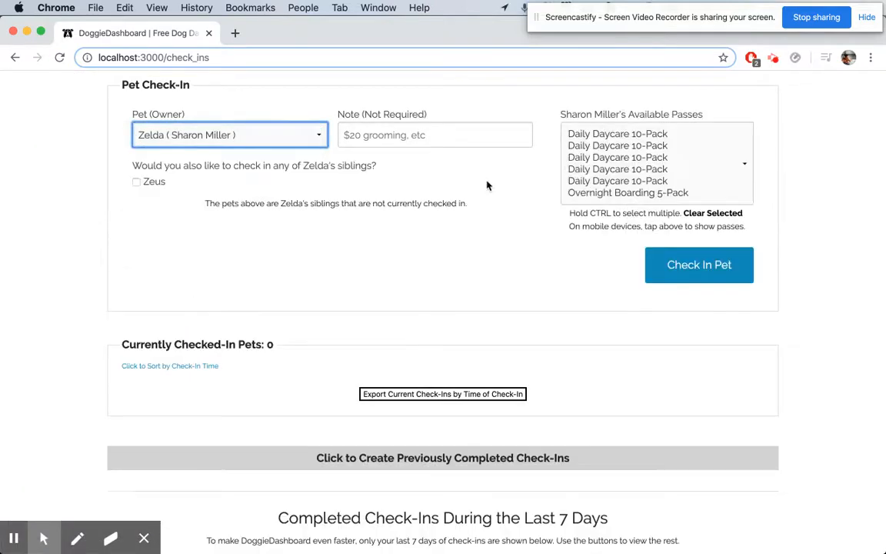
left_click(633, 193)
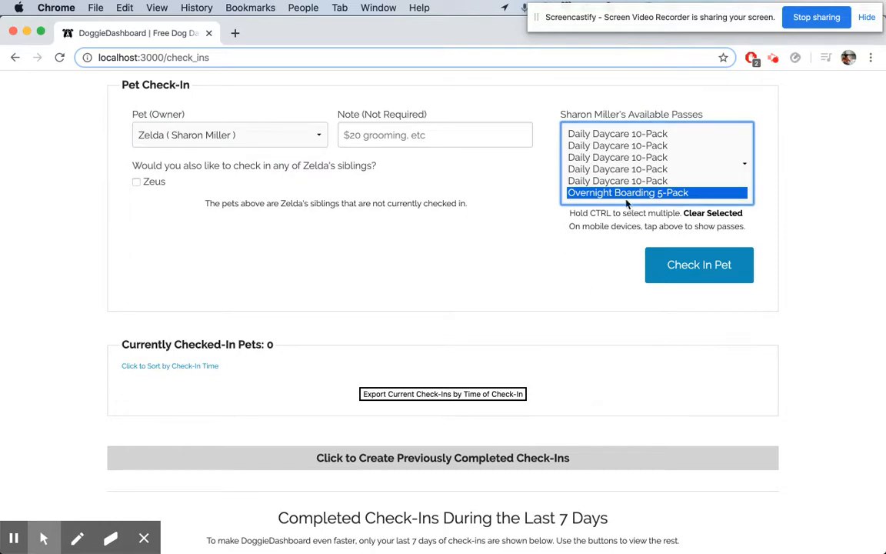
left_click_drag(591, 182, 600, 133)
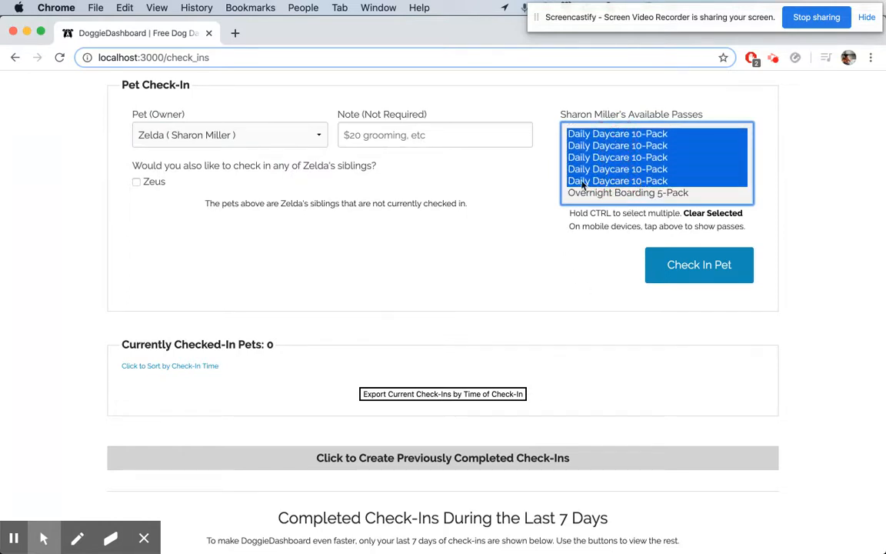
left_click(530, 184)
scroll(577, 177, "up", 3)
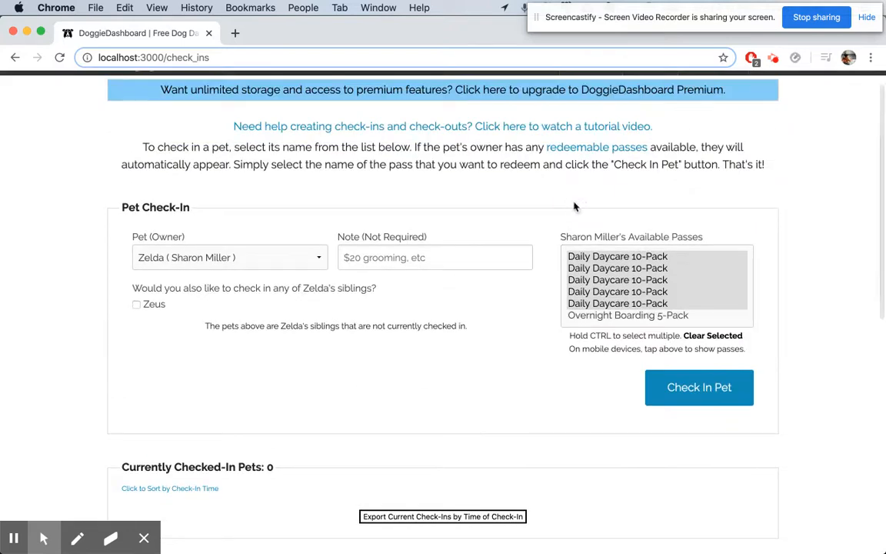
left_click(700, 280)
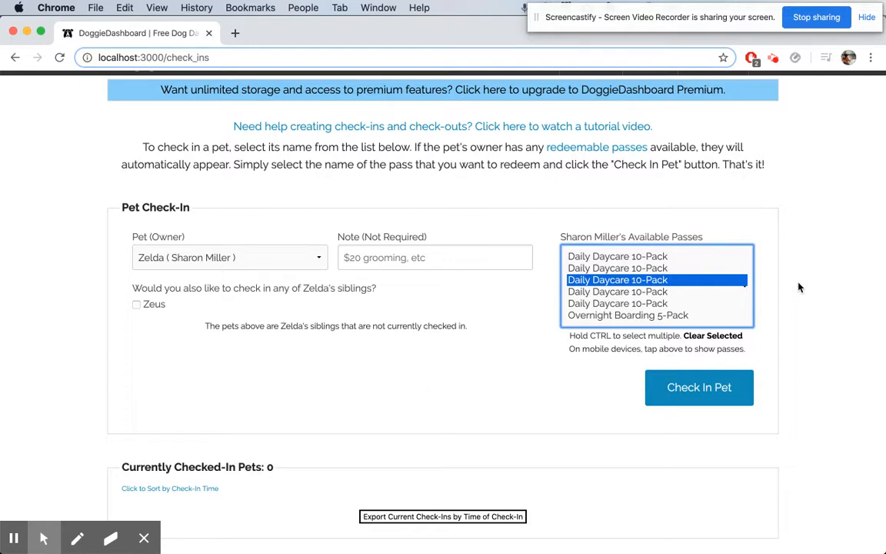
scroll(777, 208, "up", 1)
left_click(798, 218)
scroll(798, 218, "down", 1)
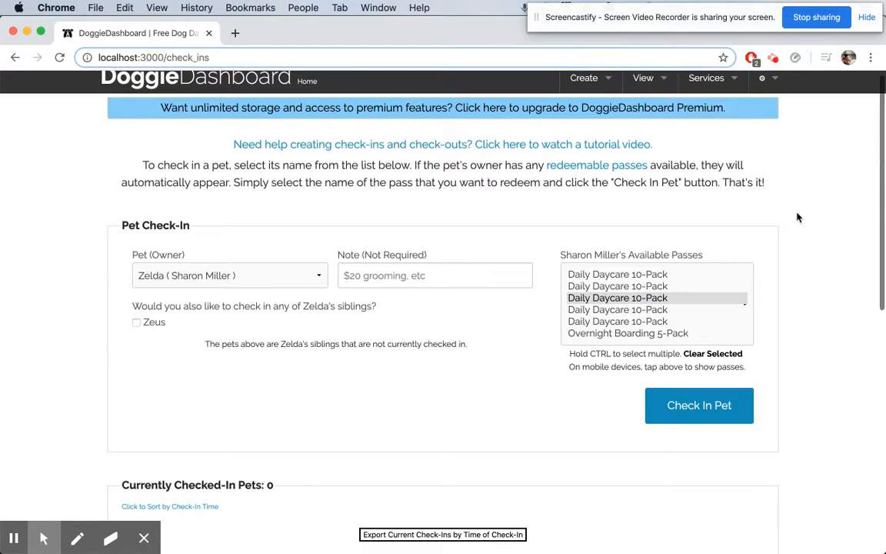